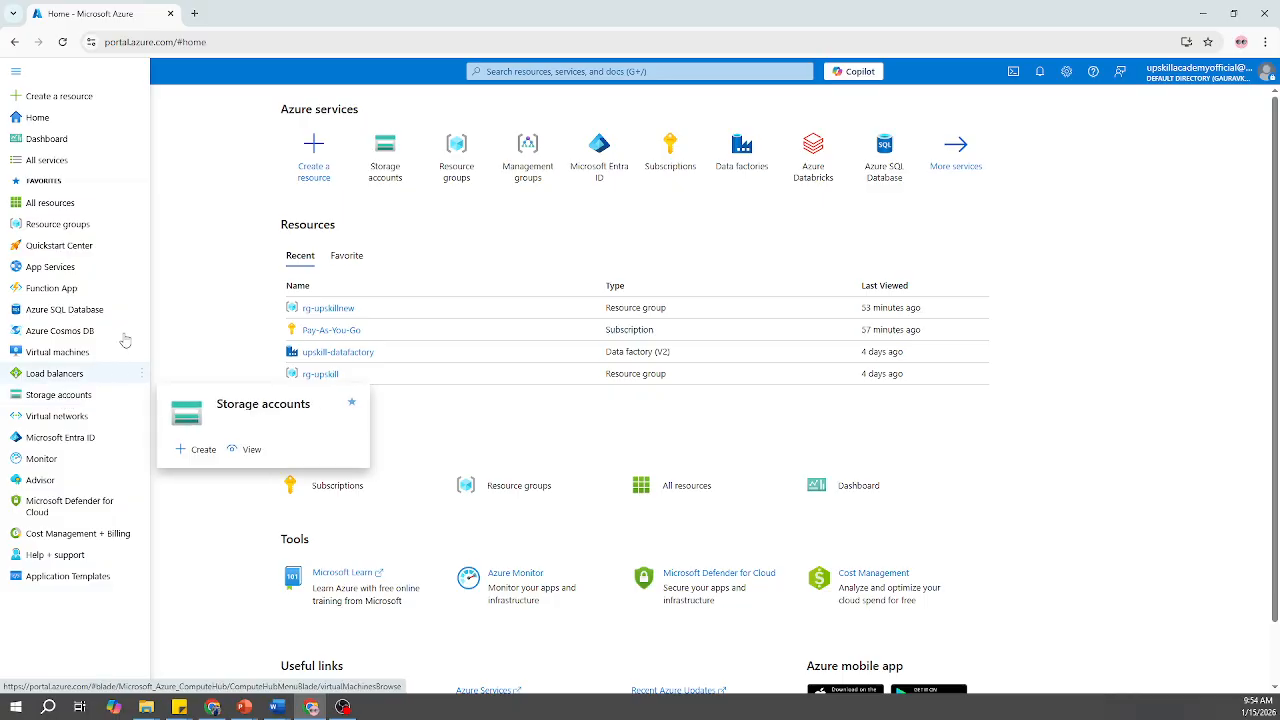
- Search the portal for "storage account" and open the Storage accounts service
left_click(195, 234)
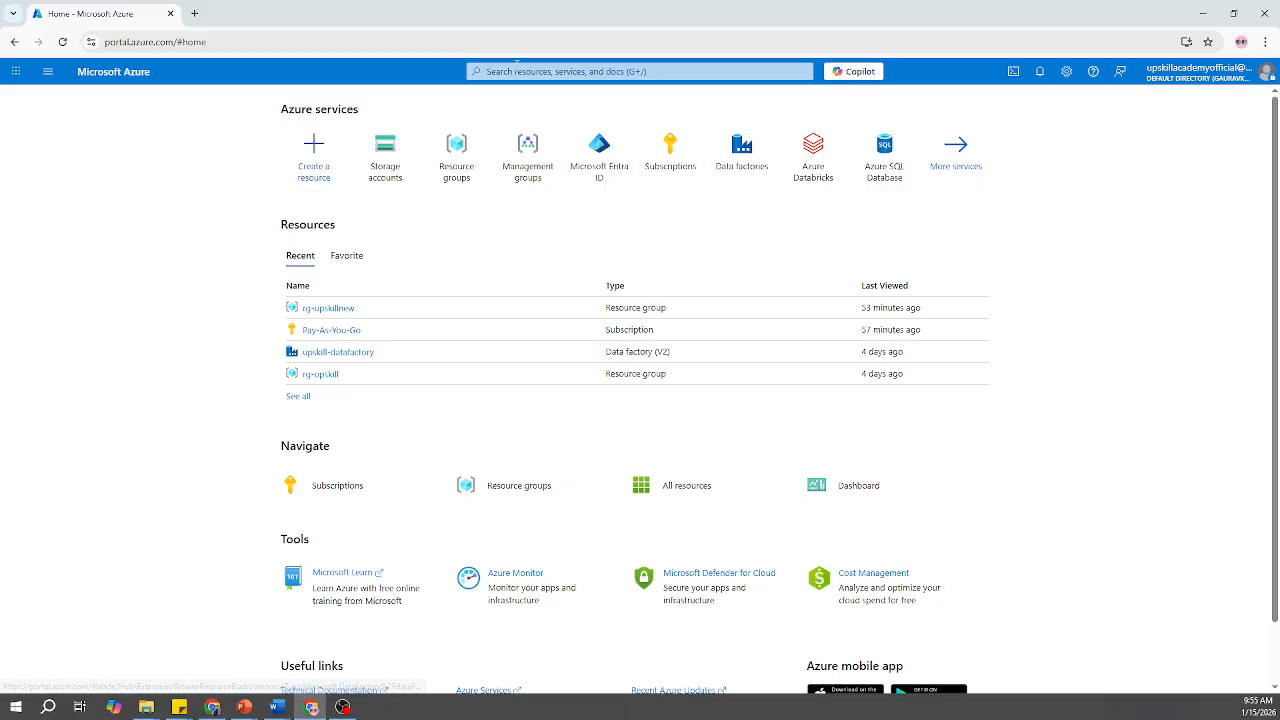
left_click(533, 73)
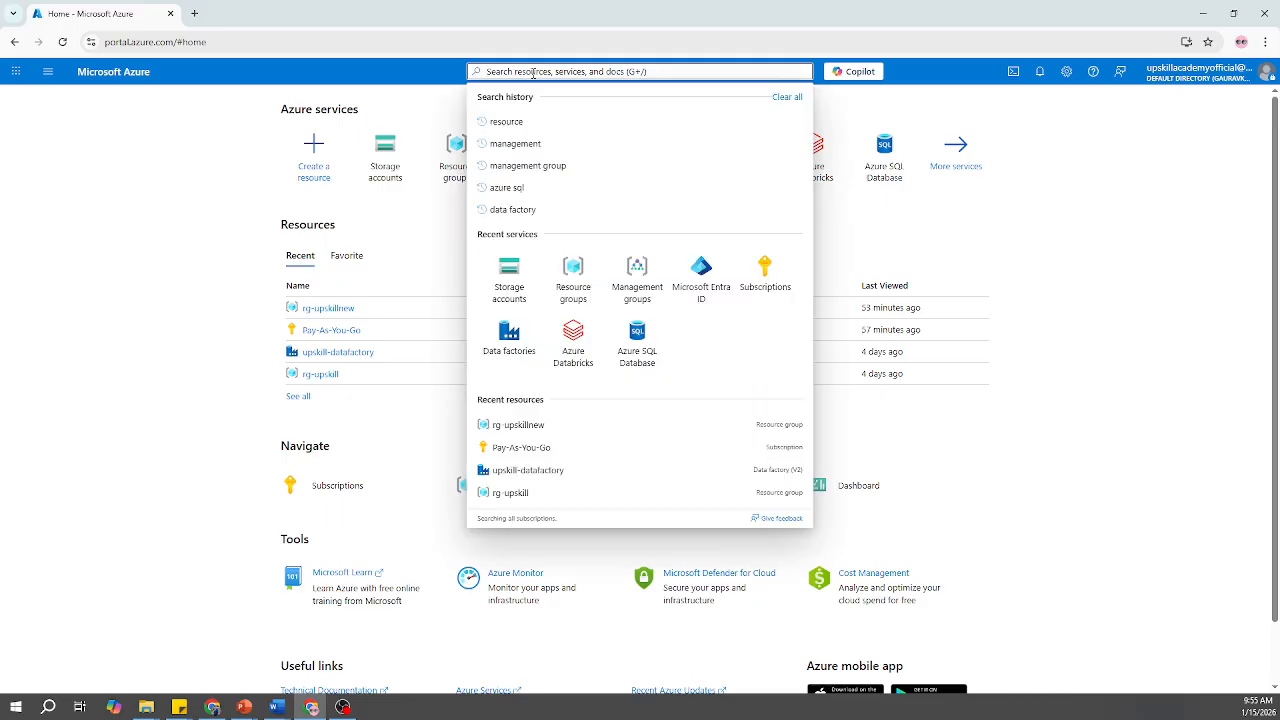
type("storage account")
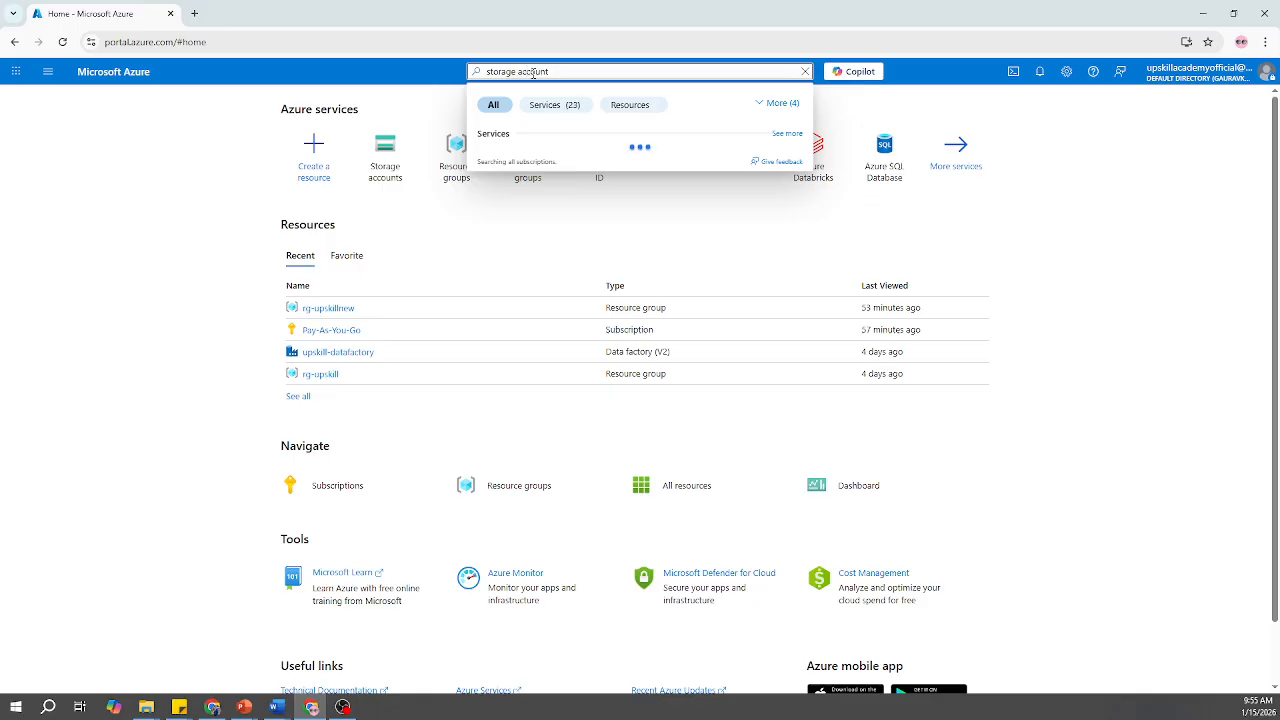
left_click(516, 157)
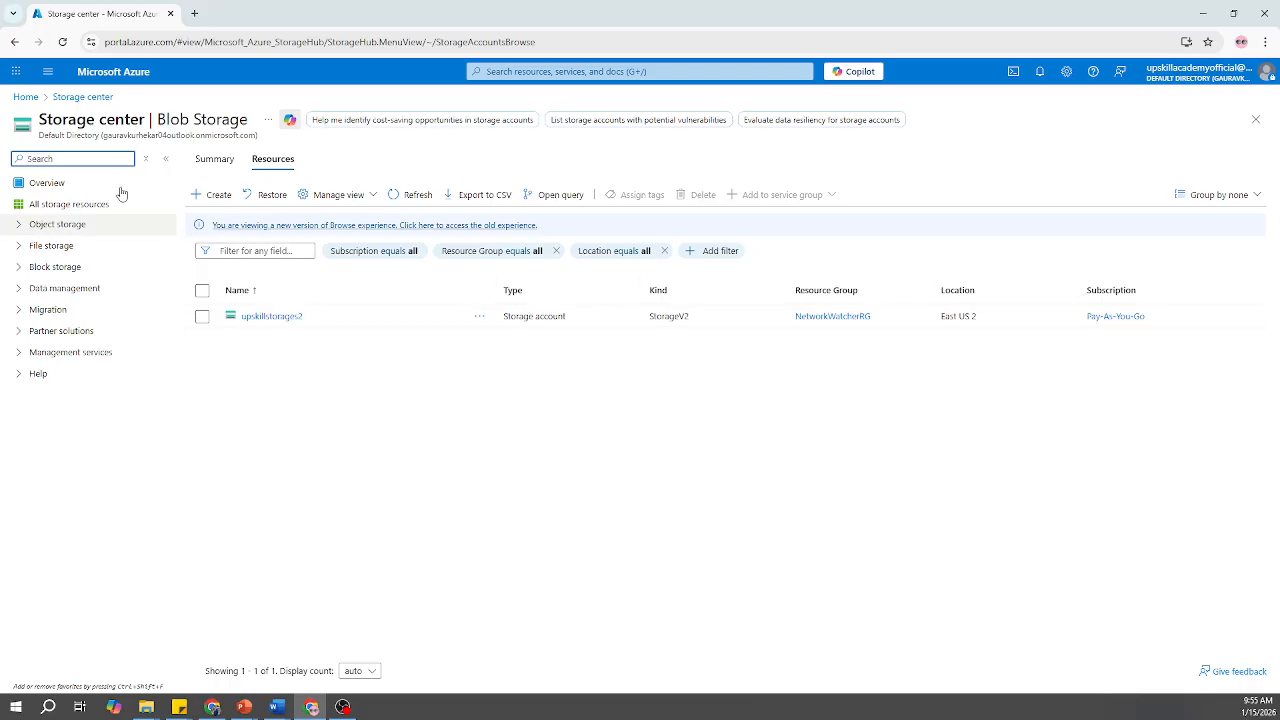
left_click_drag(41, 119, 143, 120)
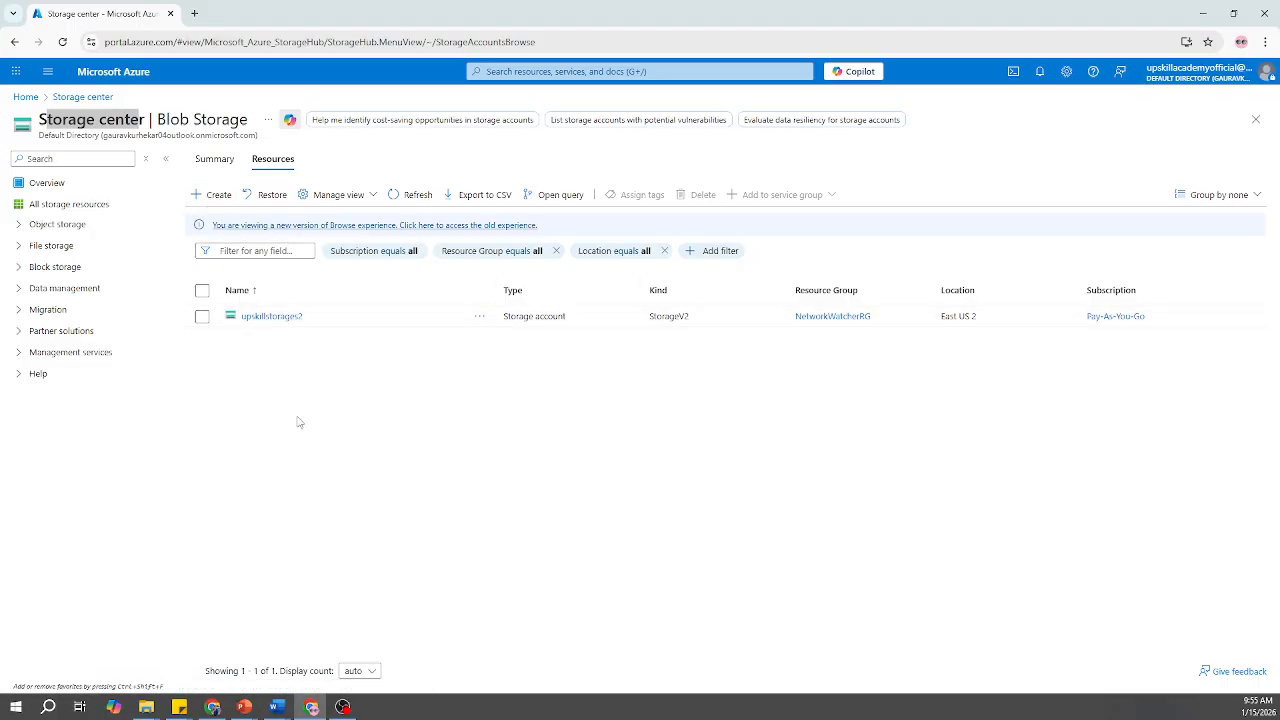
- Start creating a new storage account and choose the Pay-As-You-Go subscription
left_click(205, 199)
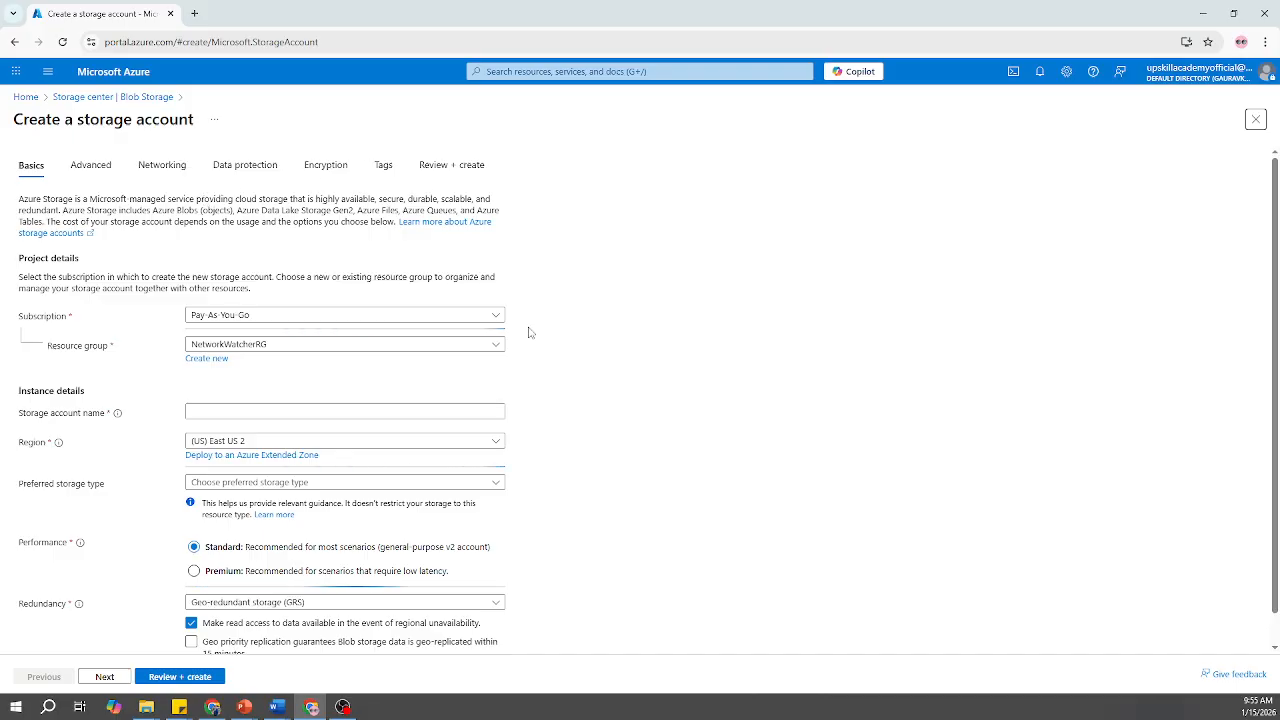
scroll(391, 397, "down", 1)
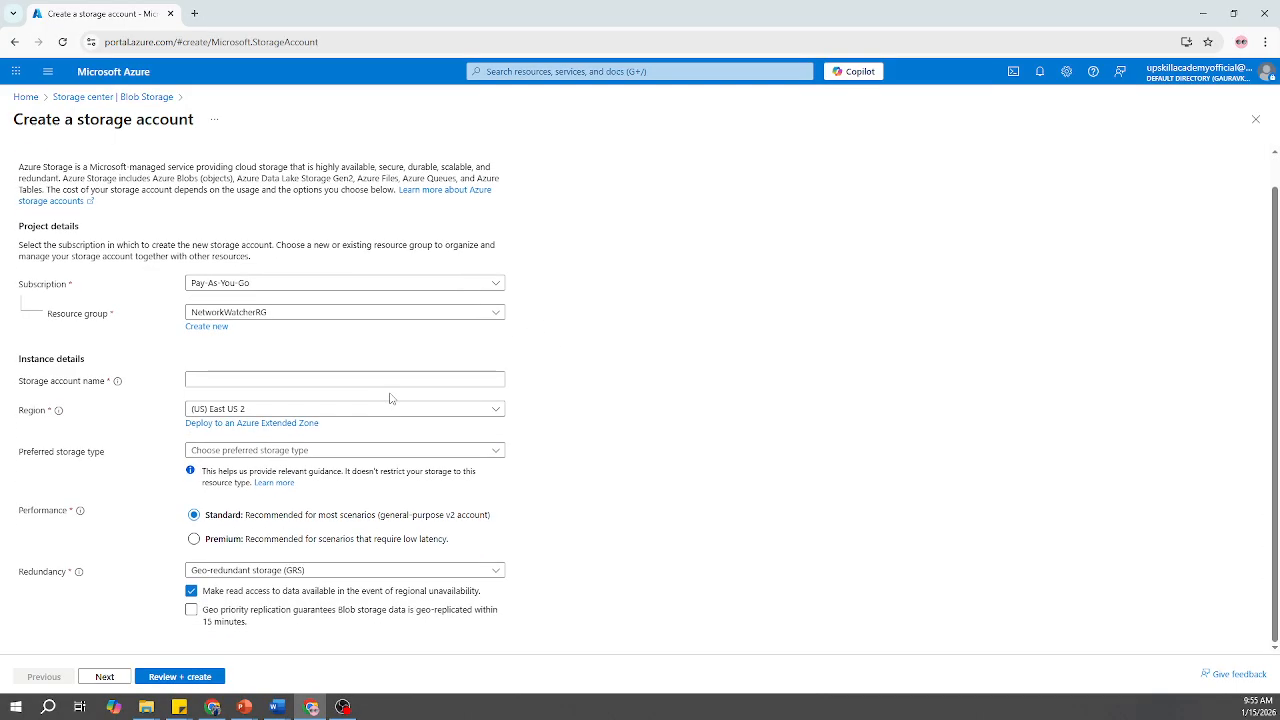
scroll(391, 397, "up", 1)
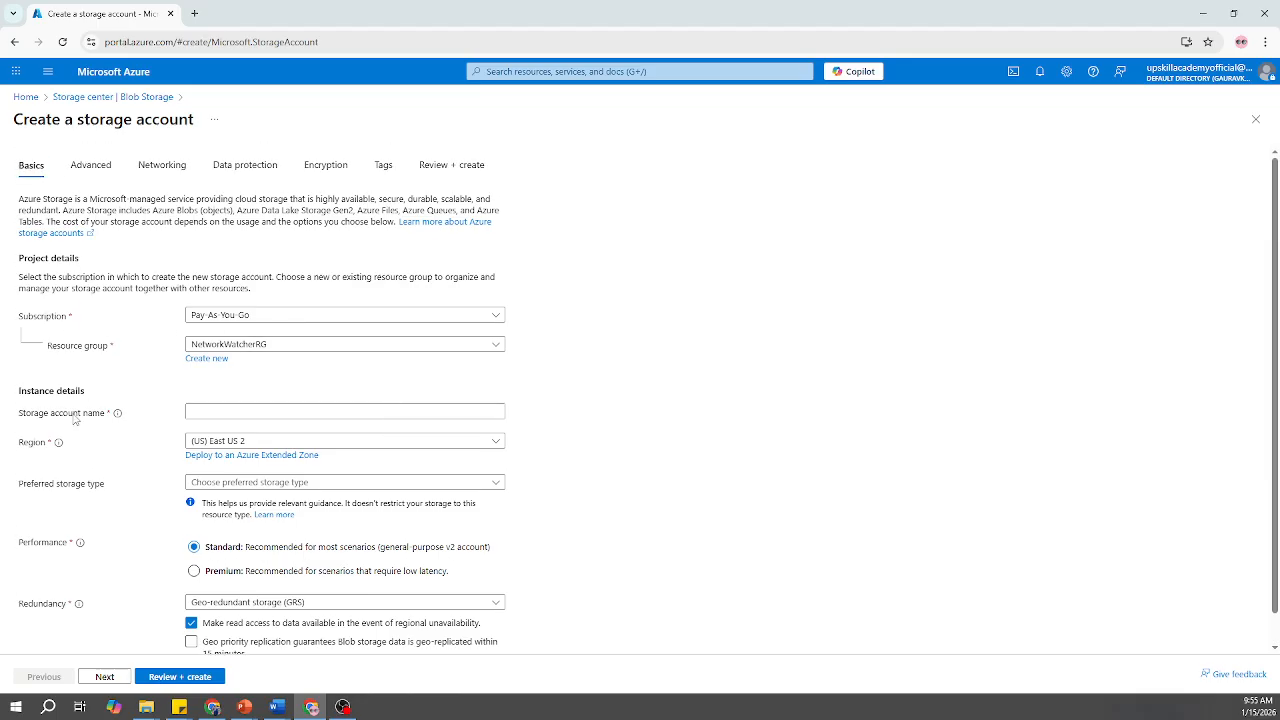
left_click(256, 316)
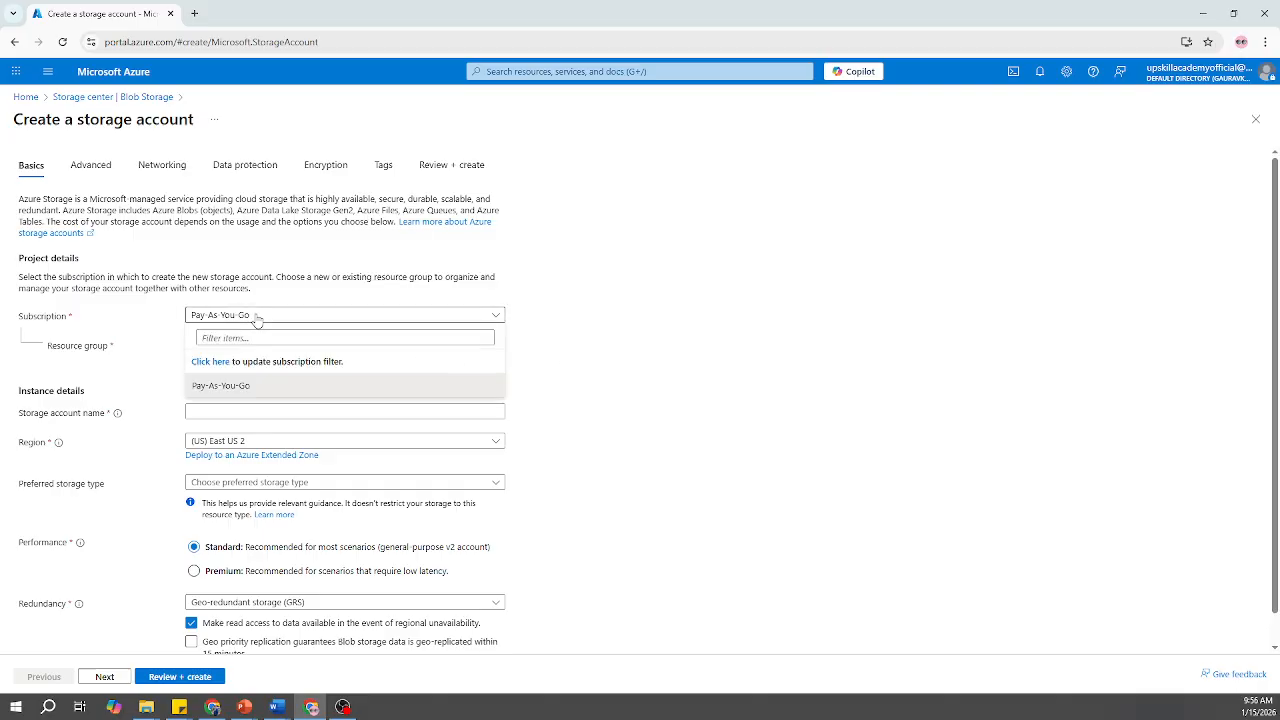
left_click(222, 386)
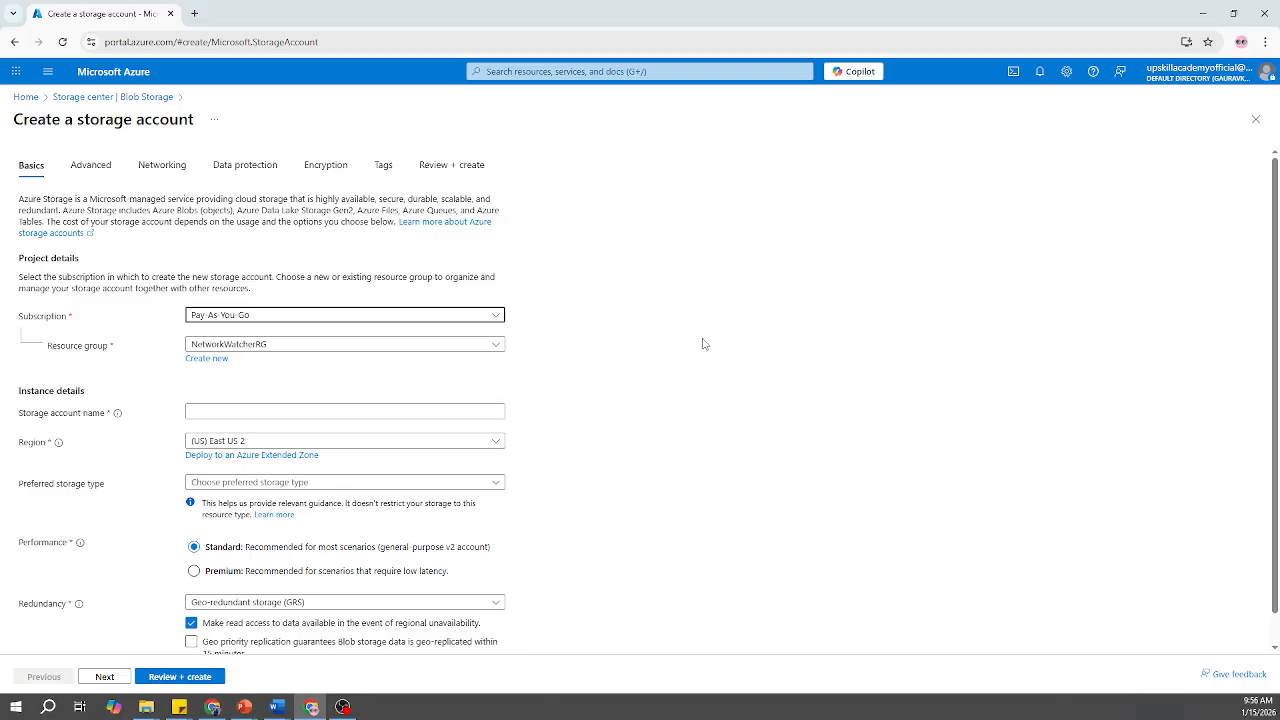
- Set the new storage account's resource group to rg-upskillnew
left_click_drag(55, 352, 82, 348)
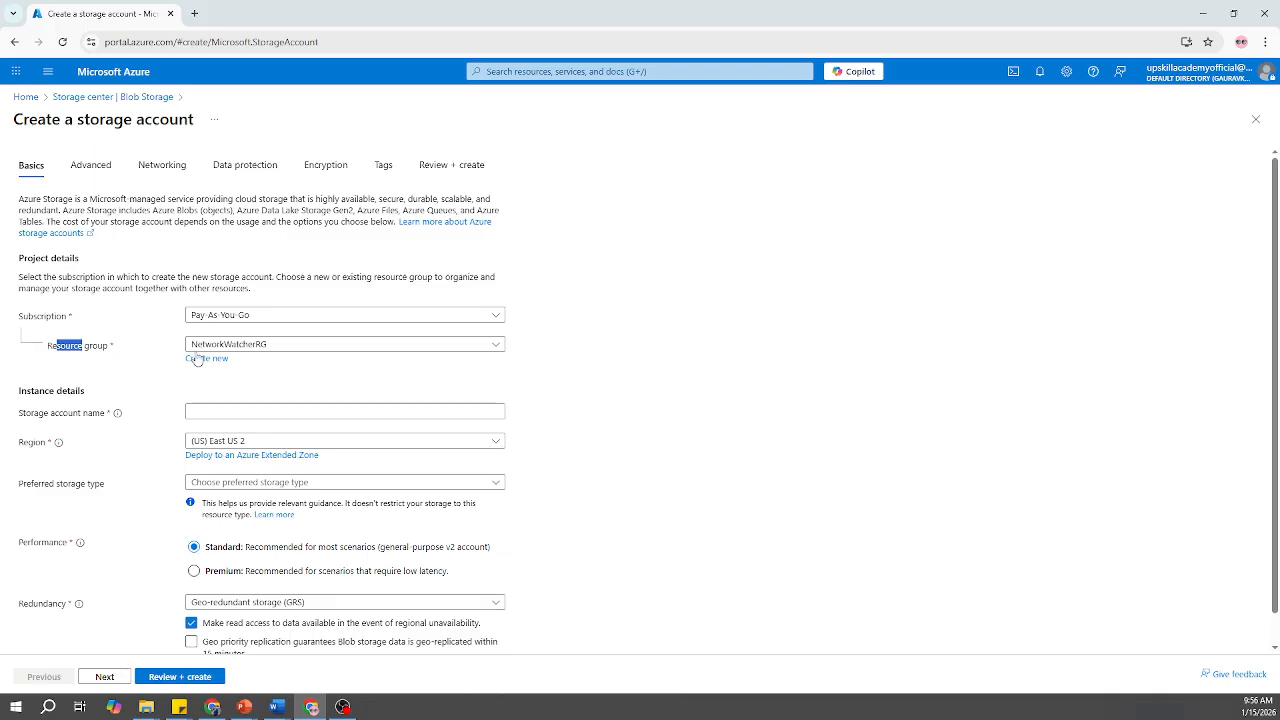
left_click(273, 351)
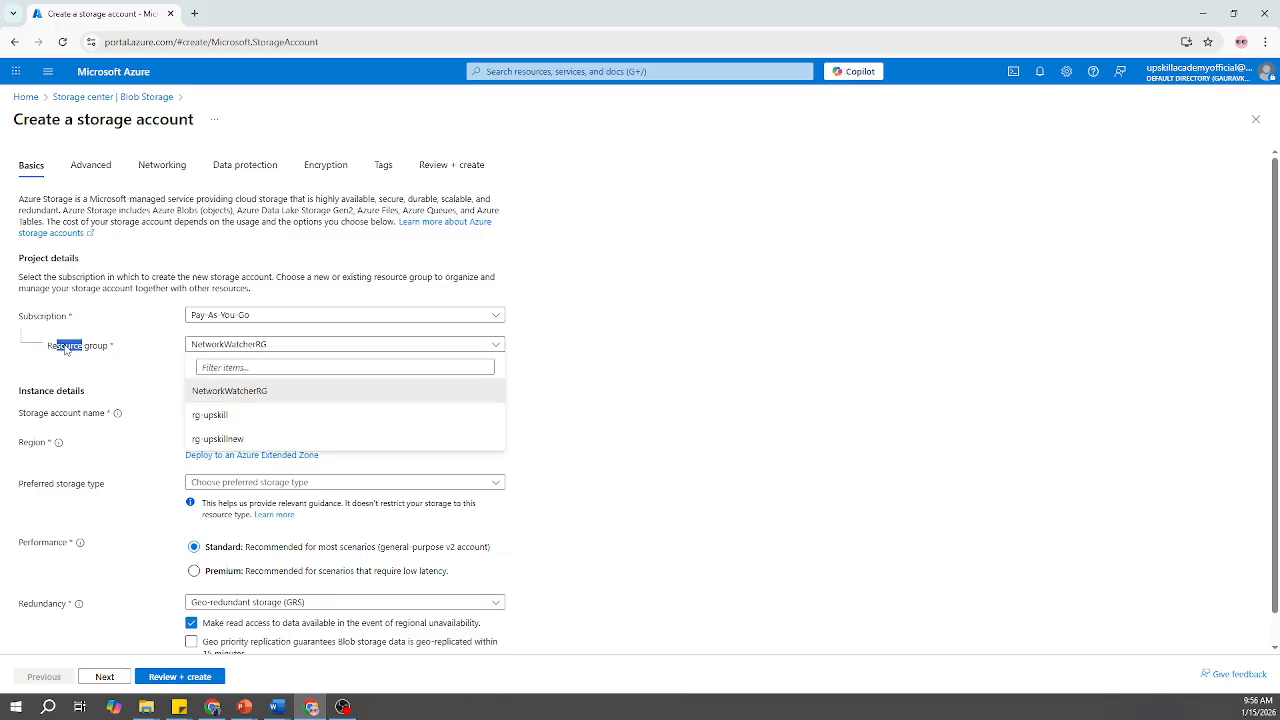
left_click(65, 350)
left_click(240, 350)
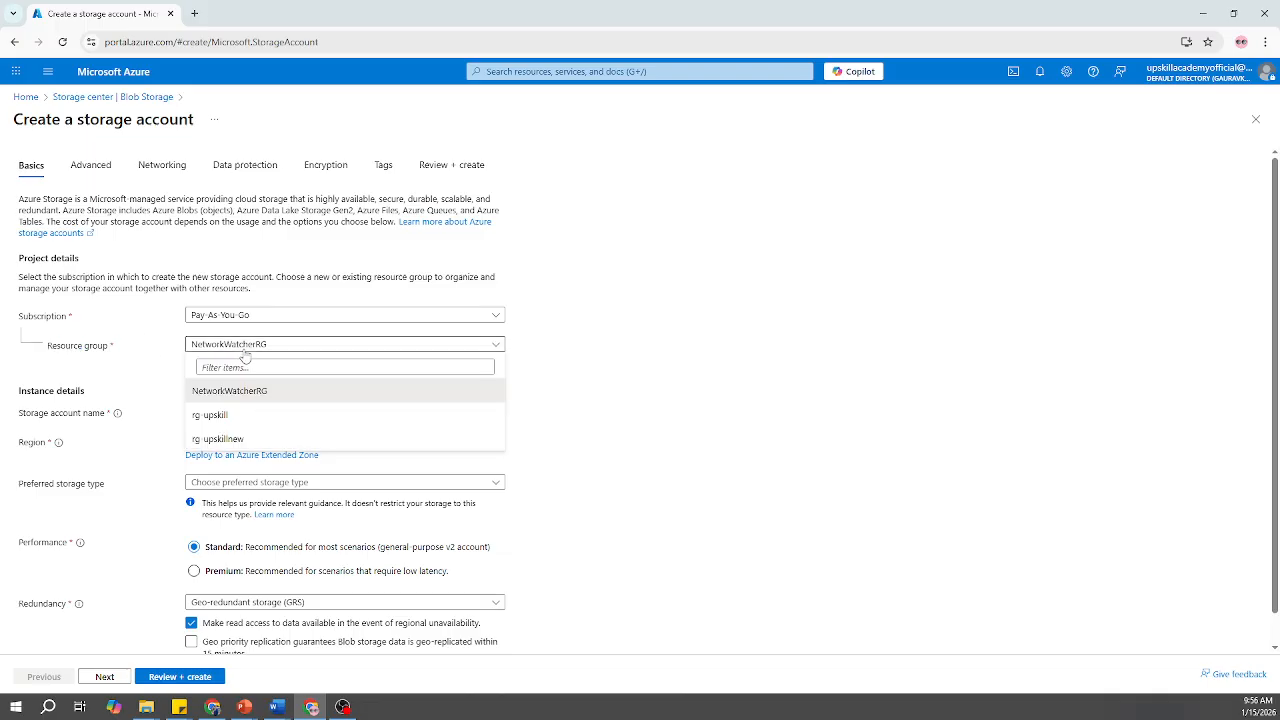
left_click(222, 440)
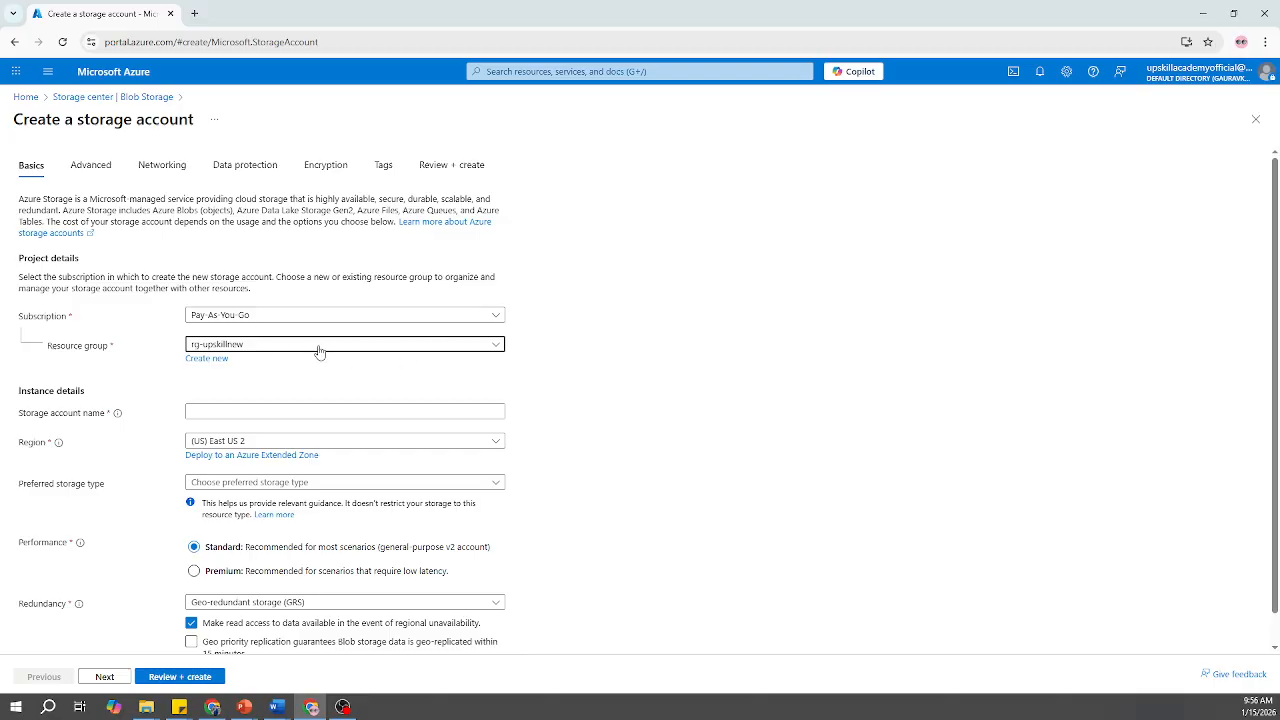
- Name the storage account storageupskillnew
left_click(243, 410)
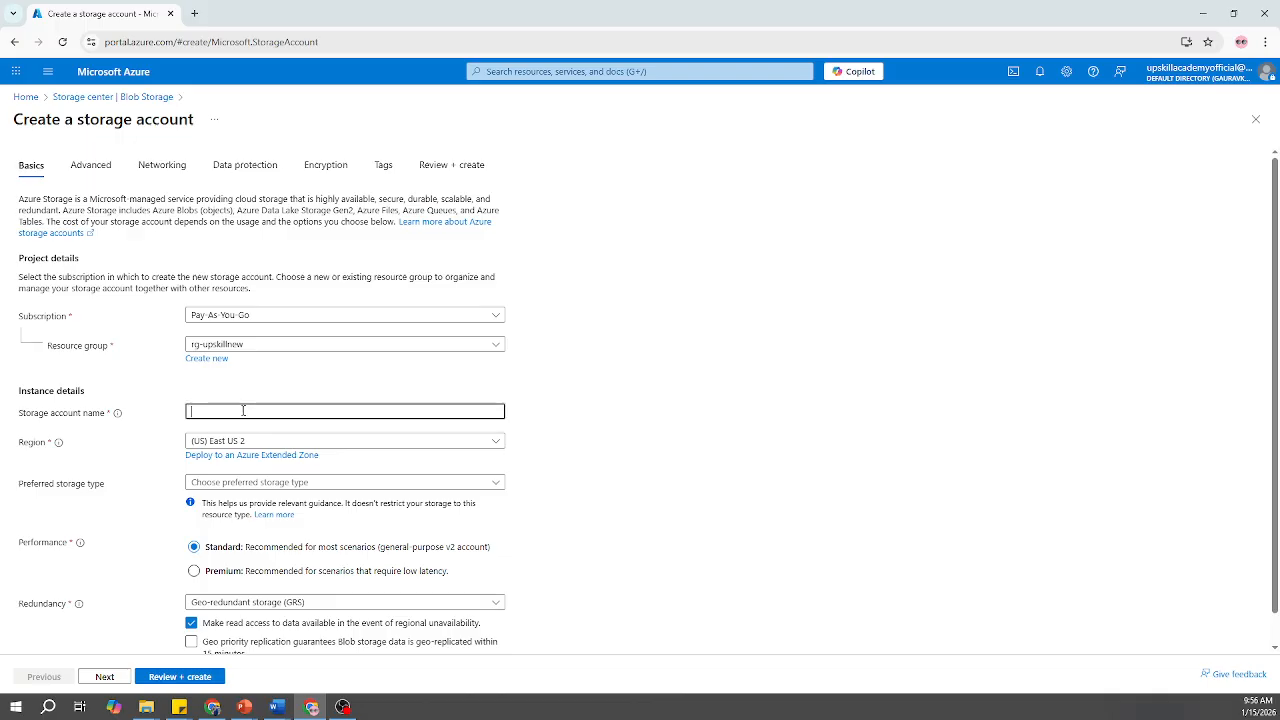
left_click_drag(44, 418, 149, 412)
left_click(211, 407)
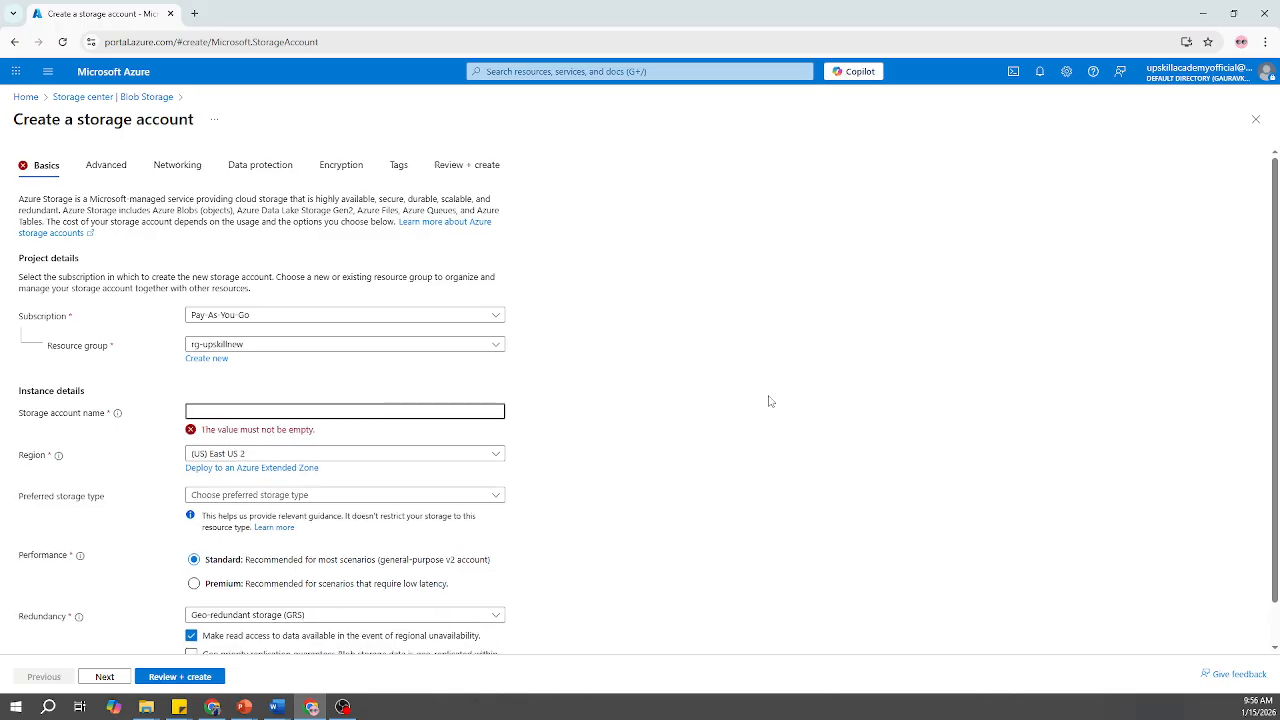
type("ora")
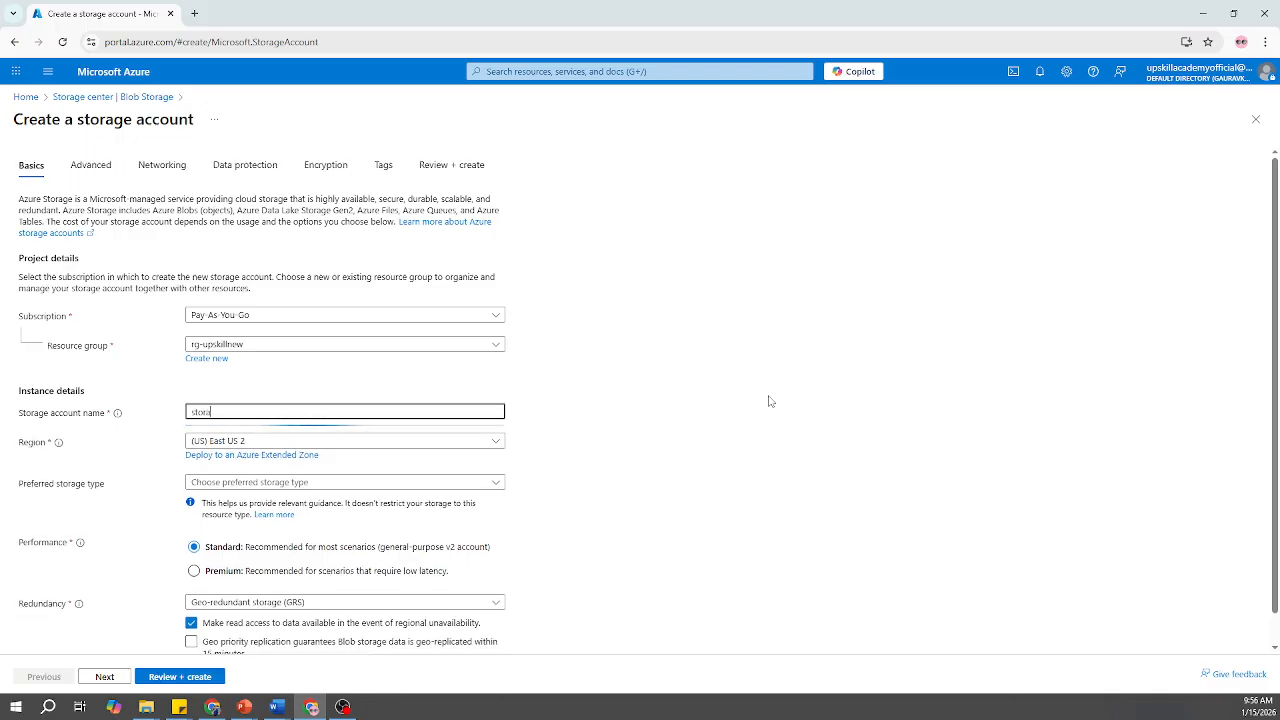
type("geupskillnew")
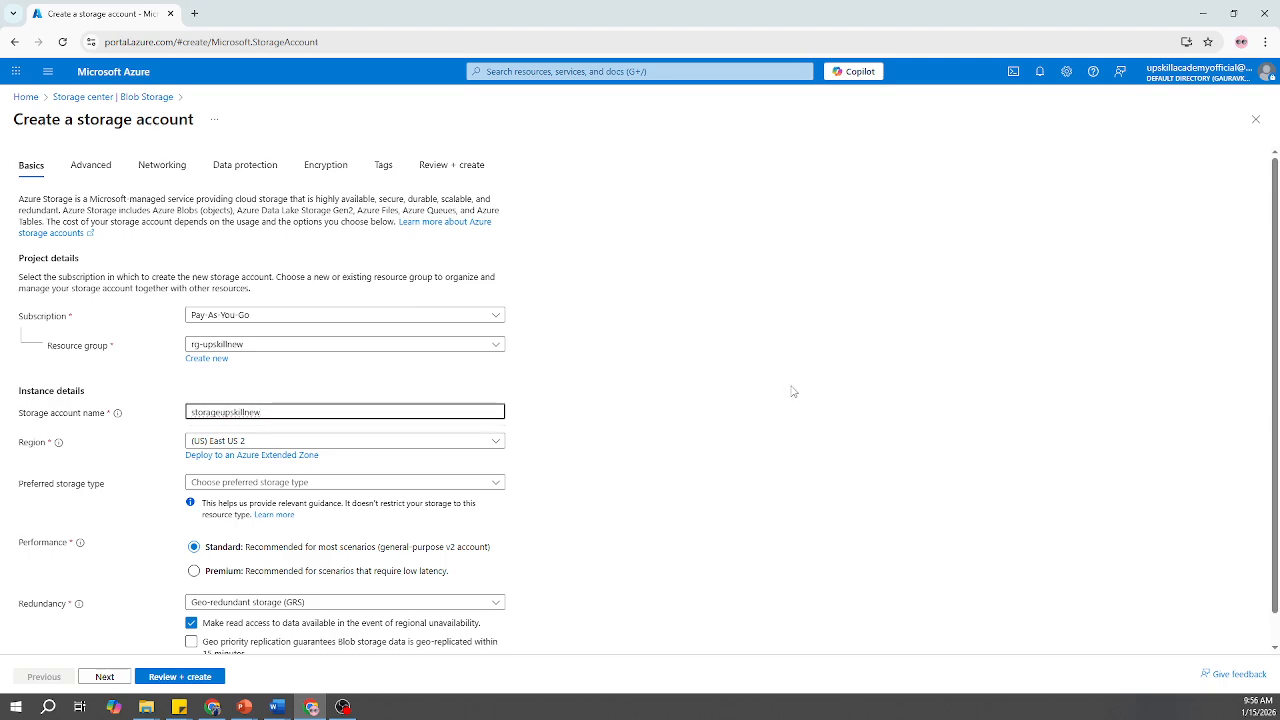
left_click(791, 391)
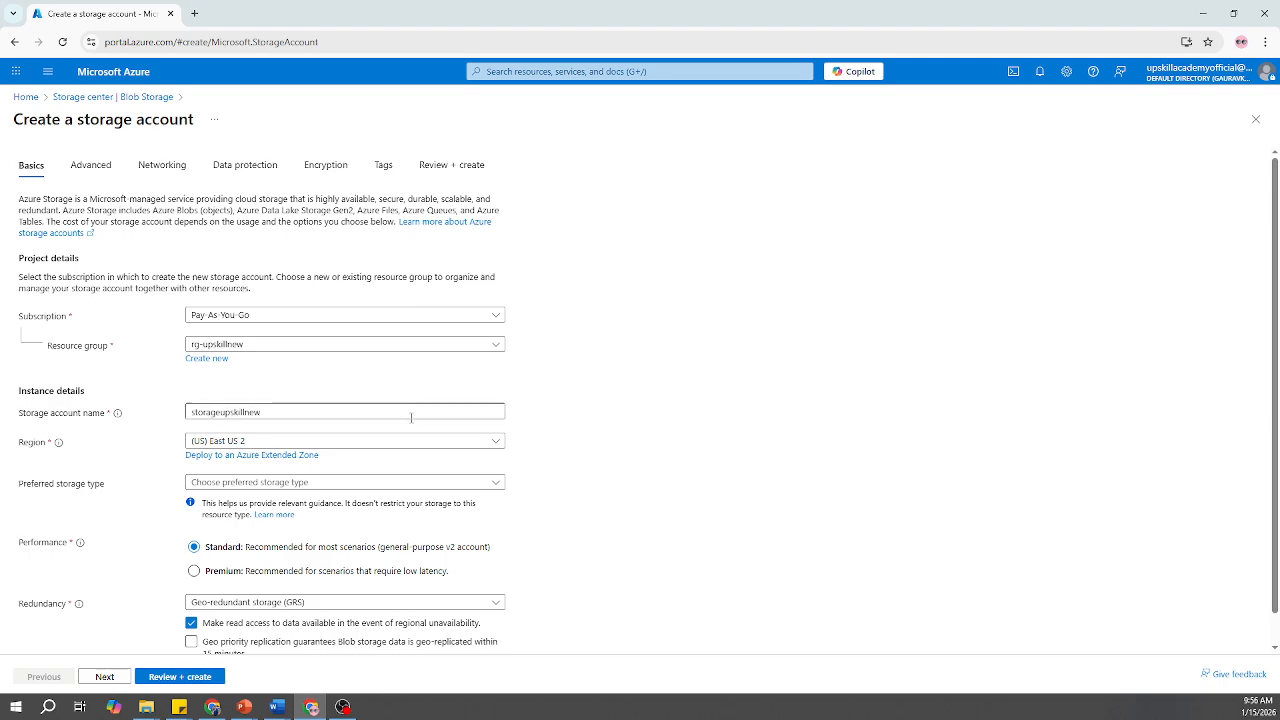
- Examine the available regions for the account and the Azure regions map in the PowerPoint slide show
left_click(260, 442)
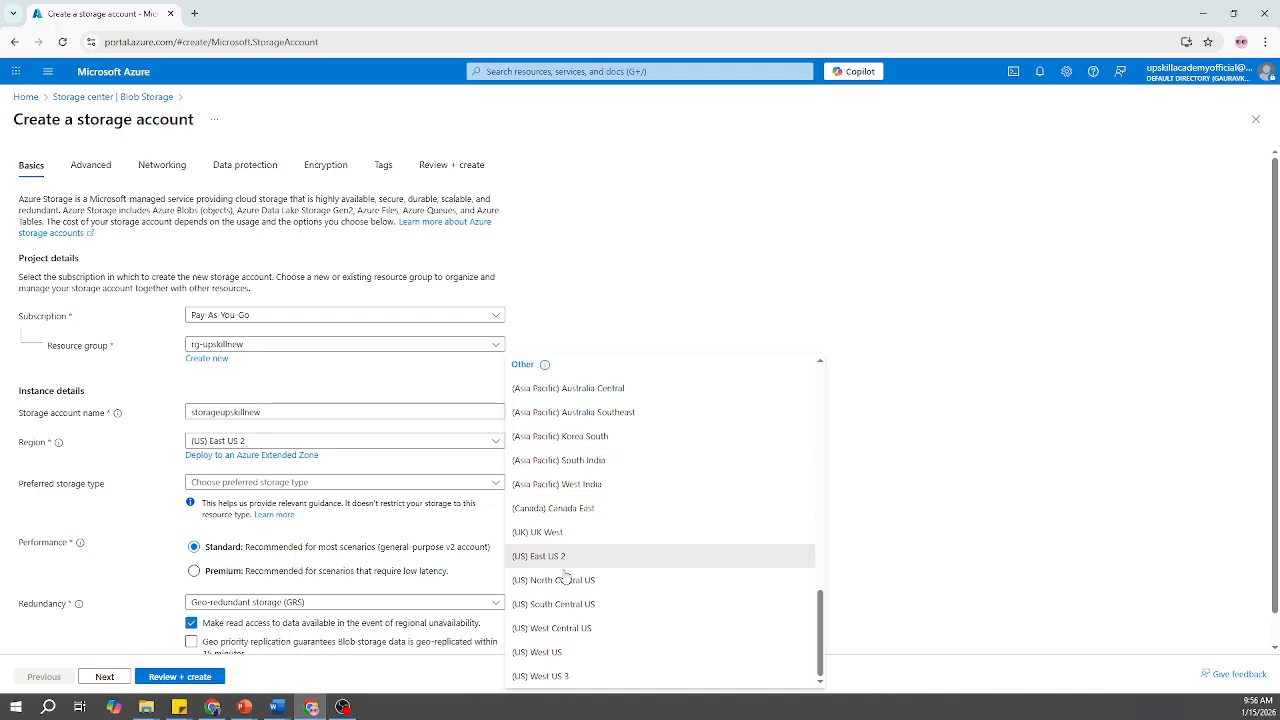
scroll(615, 580, "up", 5)
scroll(615, 570, "up", 5)
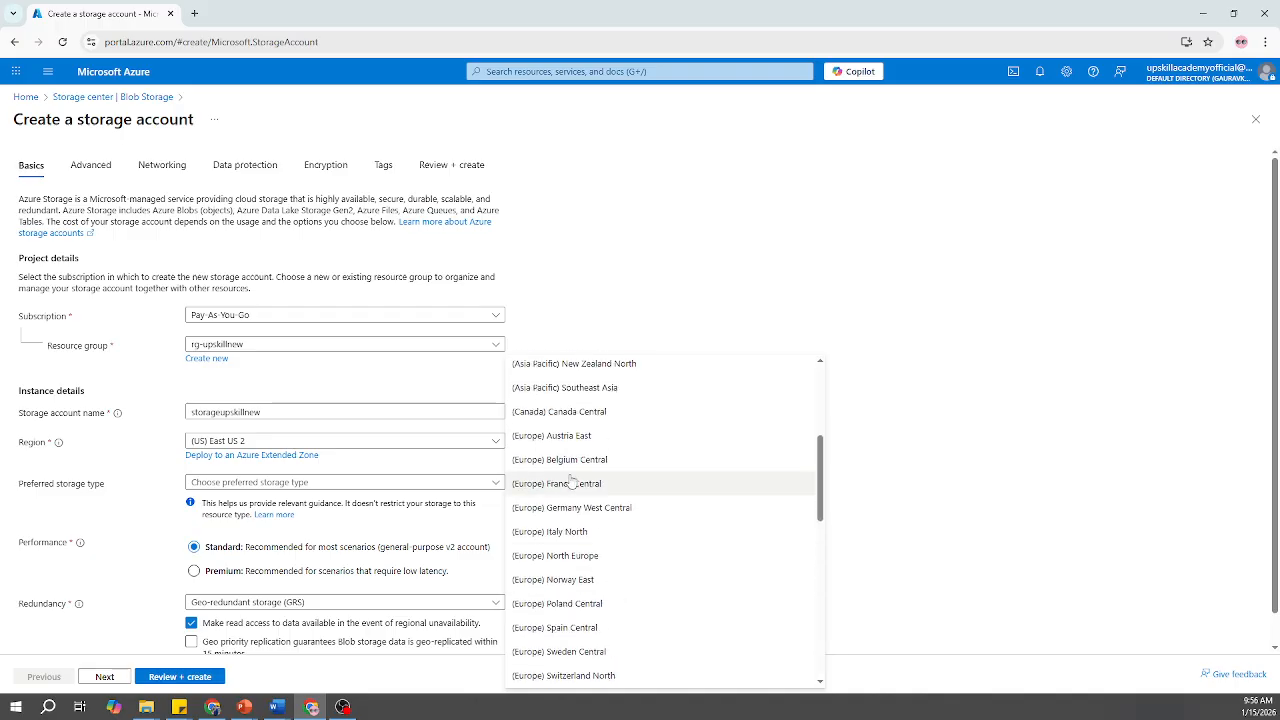
scroll(615, 530, "down", 8)
key("Down")
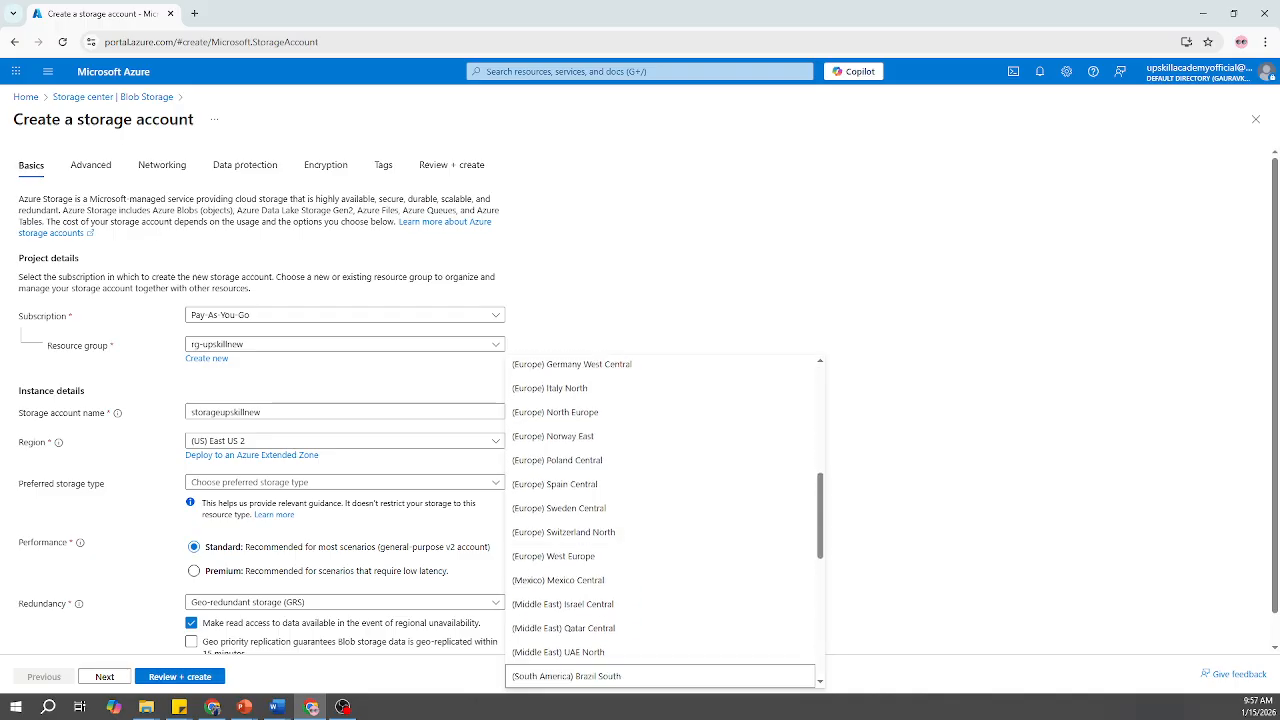
key("alt+Tab")
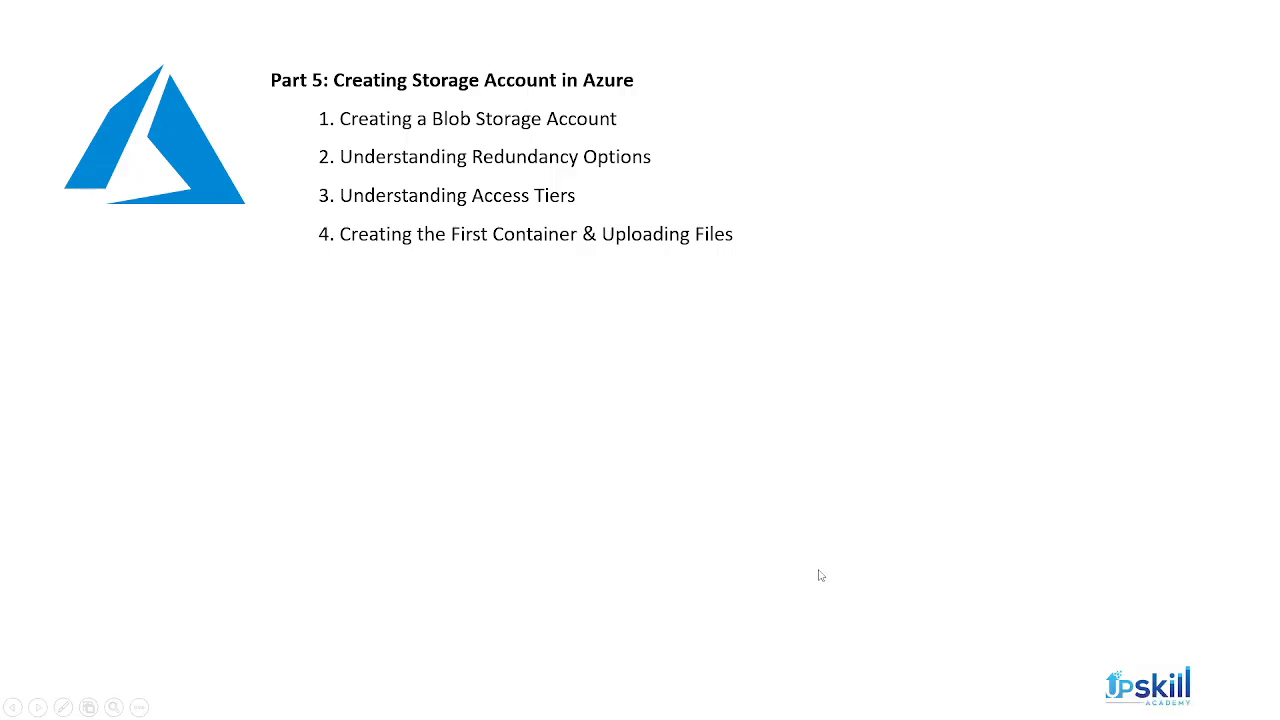
left_click(935, 537)
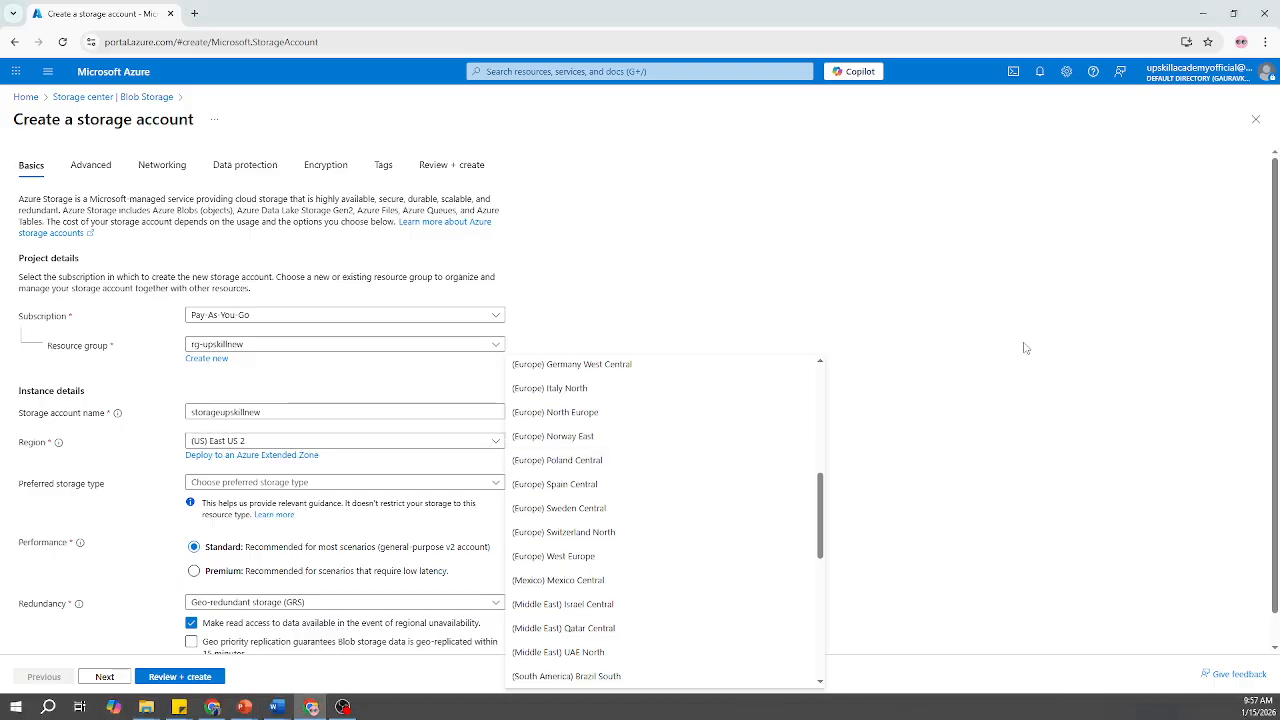
left_click(812, 415)
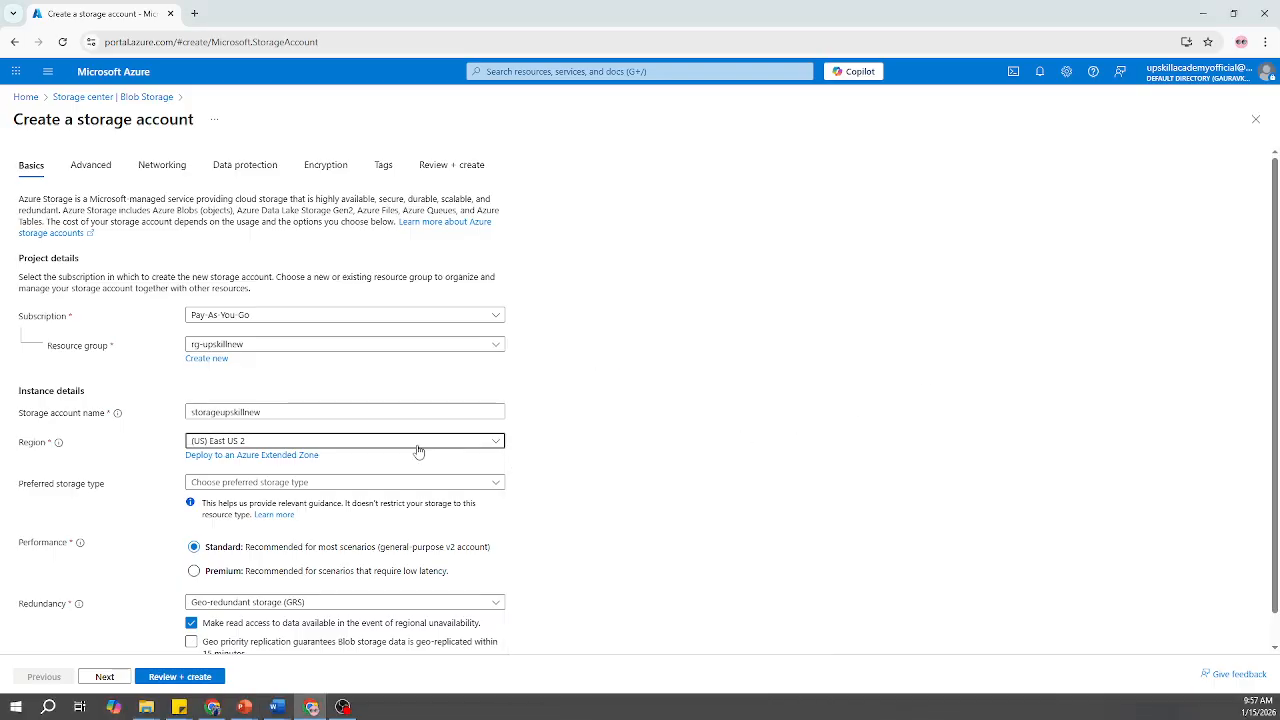
- Set the region to (US) East US 2 and the preferred storage type to Azure Blob Storage or Azure Data Lake Storage Gen 2
left_click(240, 442)
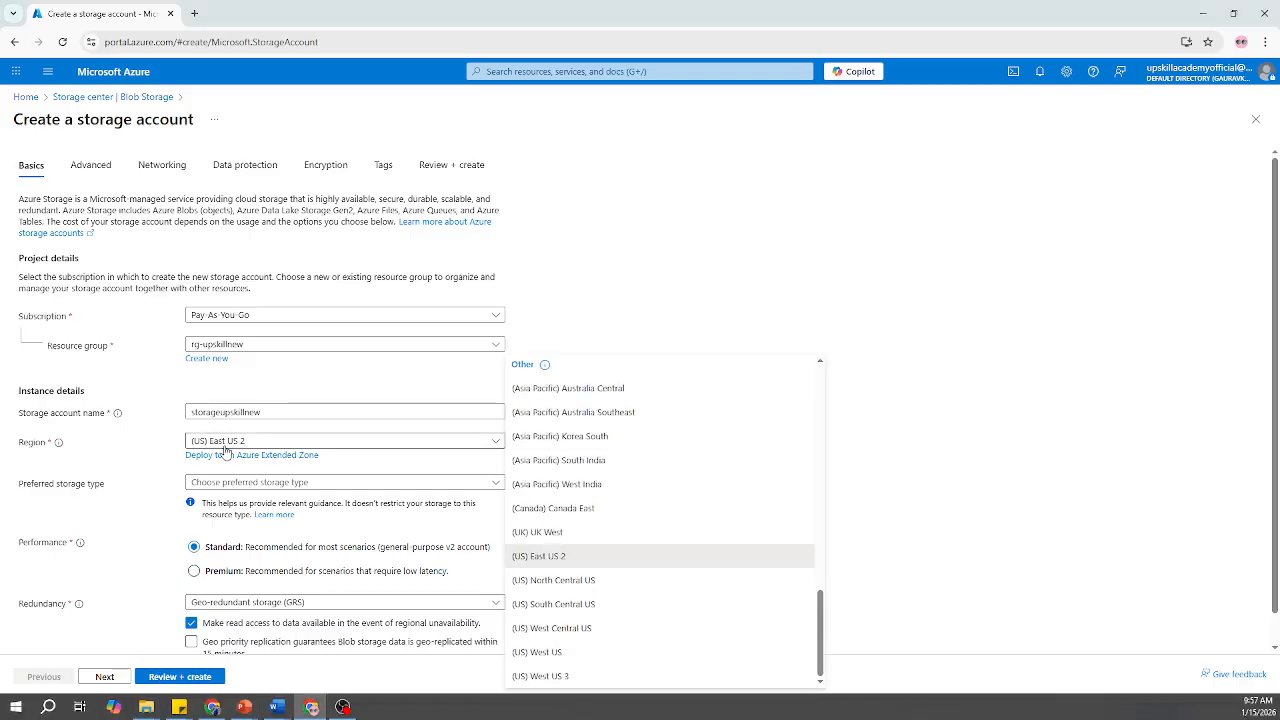
left_click(587, 558)
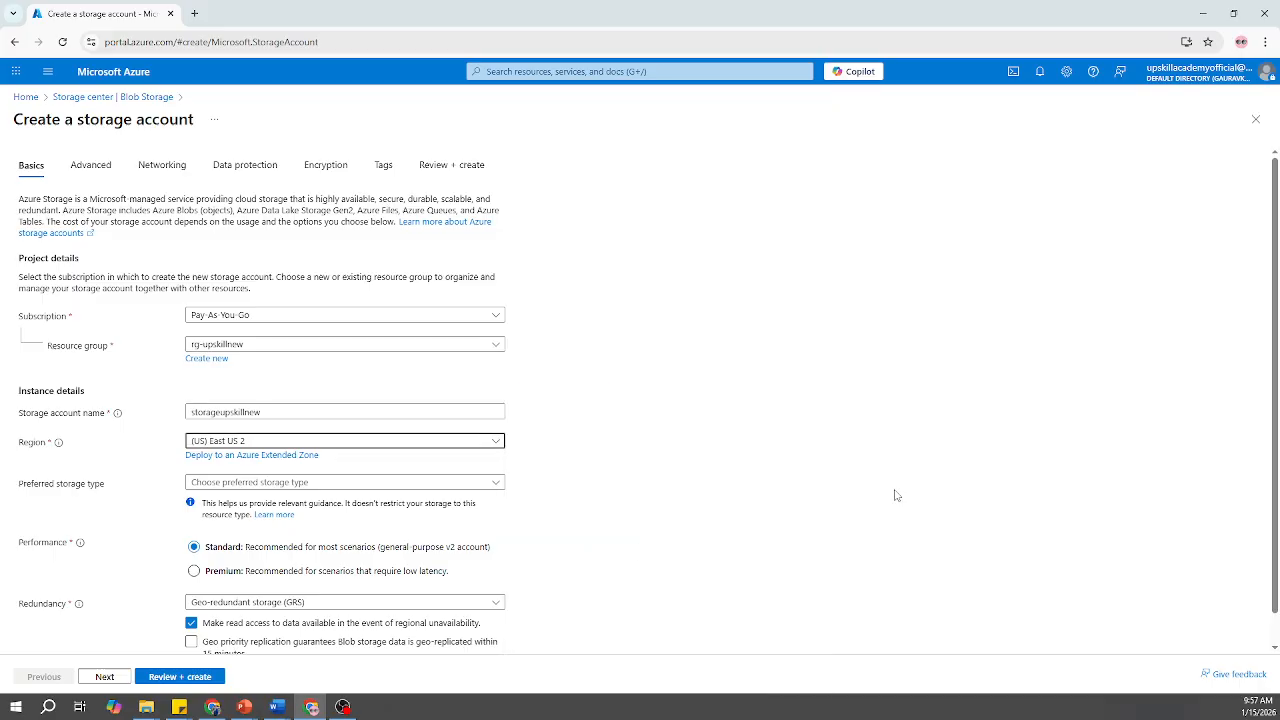
left_click_drag(29, 489, 98, 489)
left_click(246, 489)
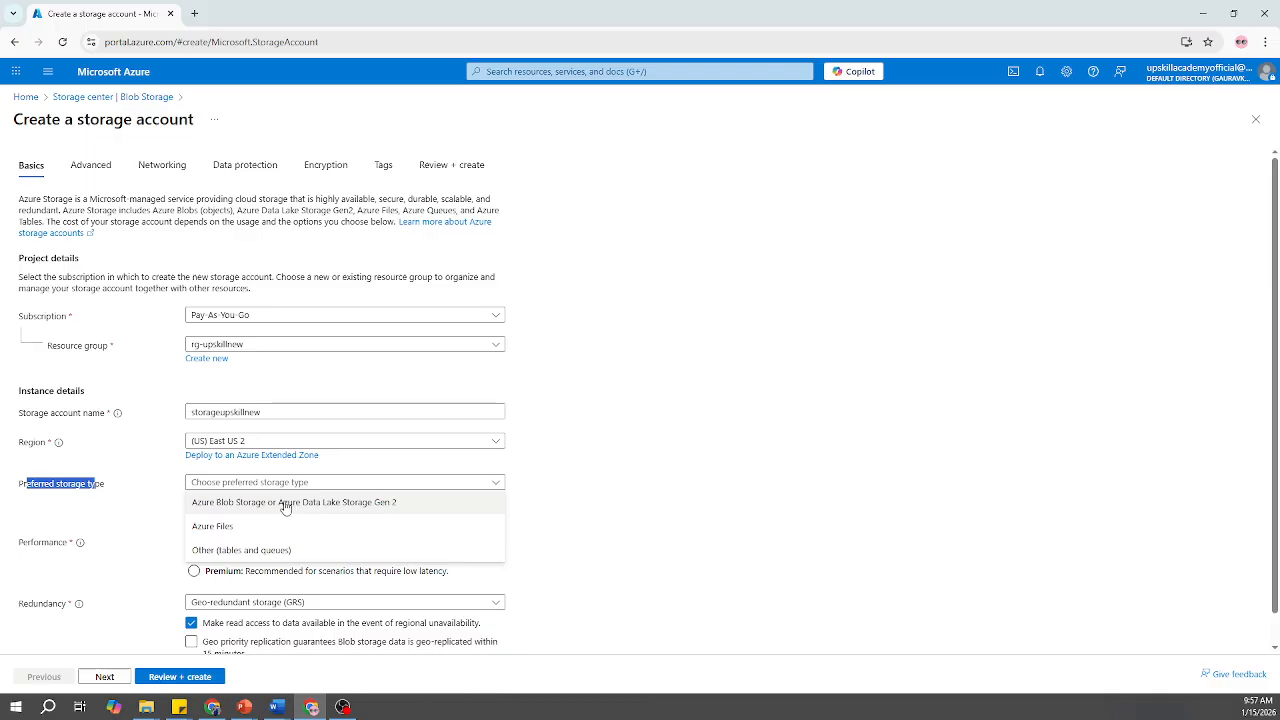
left_click(242, 503)
left_click(604, 494)
- Review the performance setting and redundancy options, and switch to the PowerPoint slide show to examine the storage redundancy comparison
scroll(606, 494, "down", 1)
left_click_drag(31, 511, 67, 512)
left_click(757, 520)
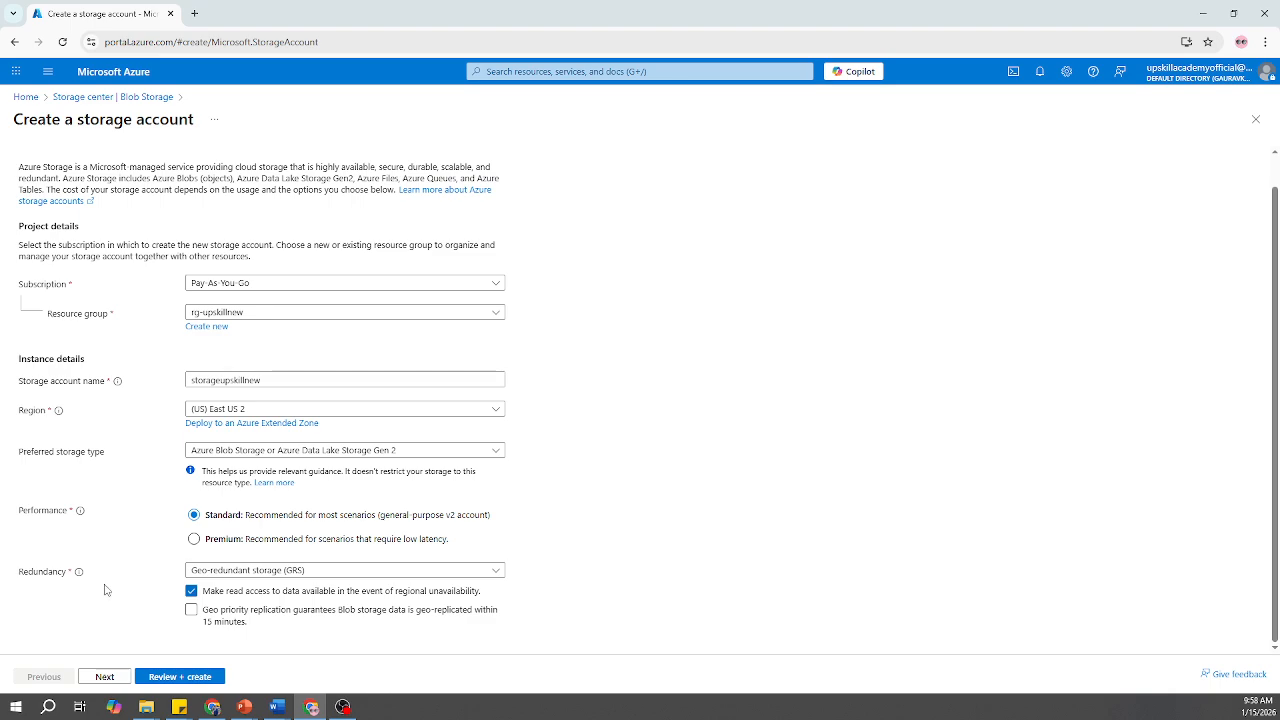
left_click_drag(54, 577, 18, 578)
left_click(57, 576)
left_click(226, 570)
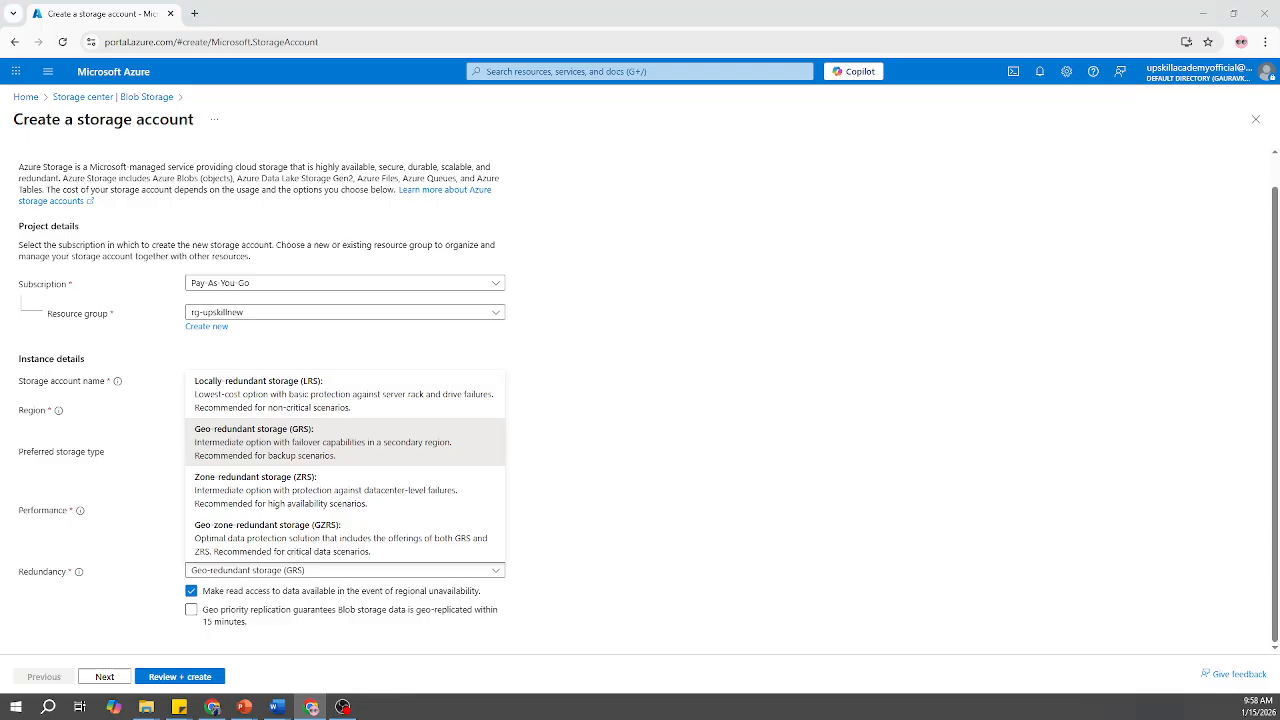
key("alt+Tab")
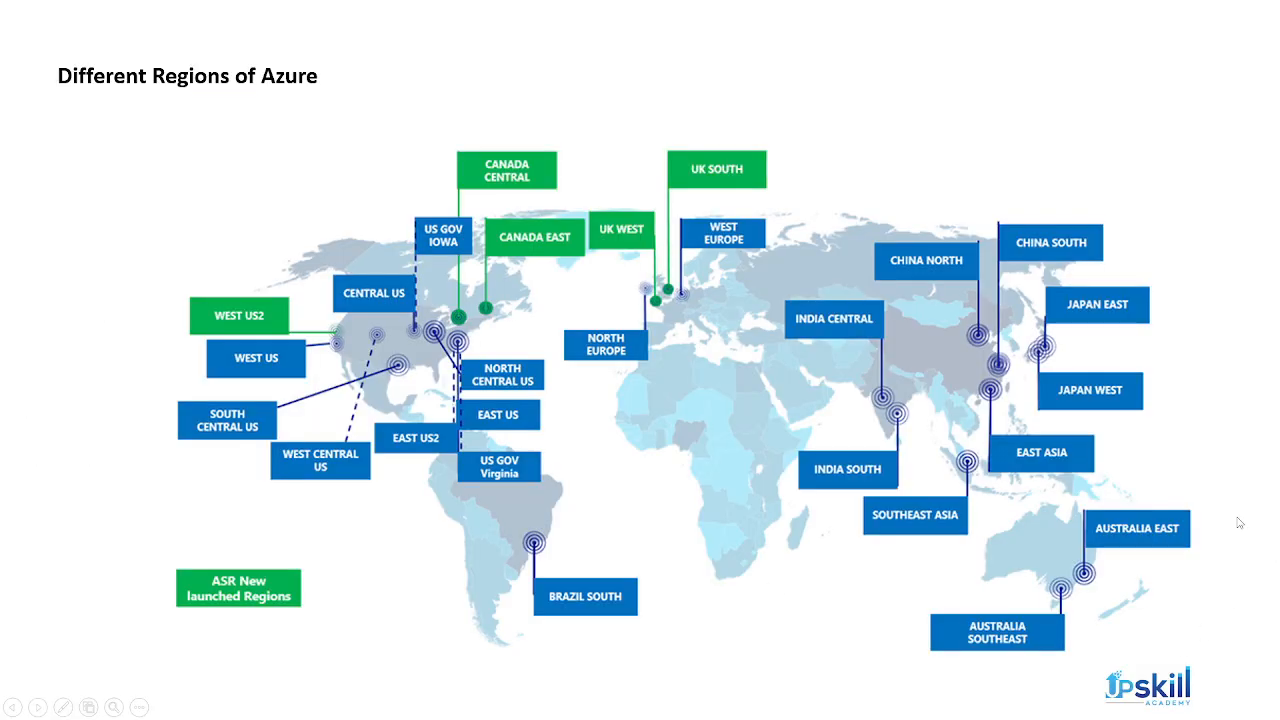
left_click(1239, 523)
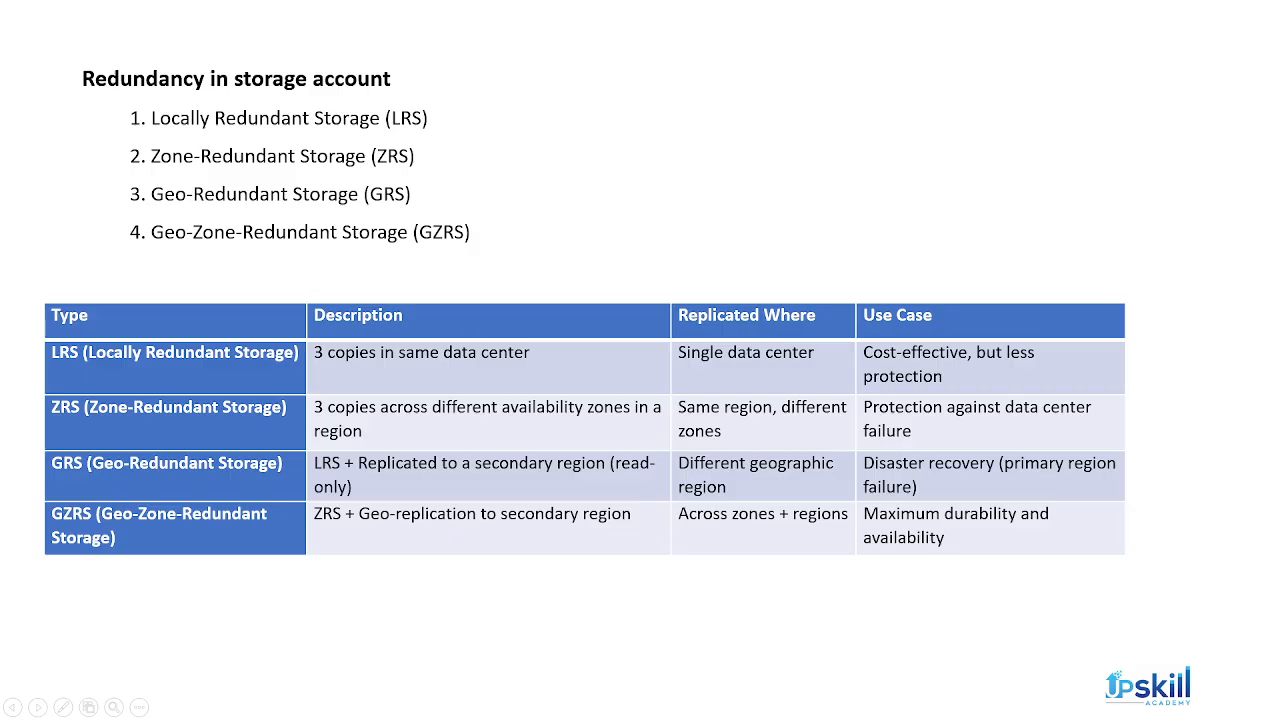
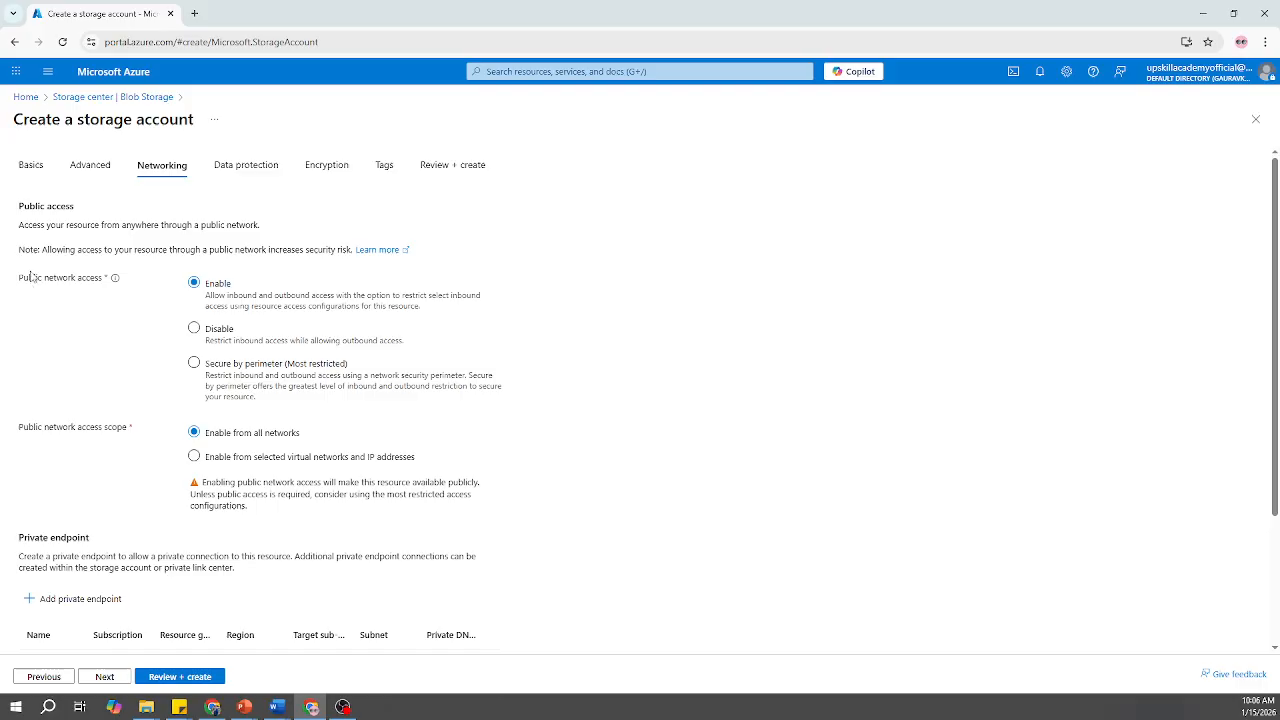
- Review the public network access, access scope, private endpoint and network routing settings for the storage account
left_click_drag(30, 283, 100, 280)
left_click(48, 433)
left_click_drag(48, 433, 135, 435)
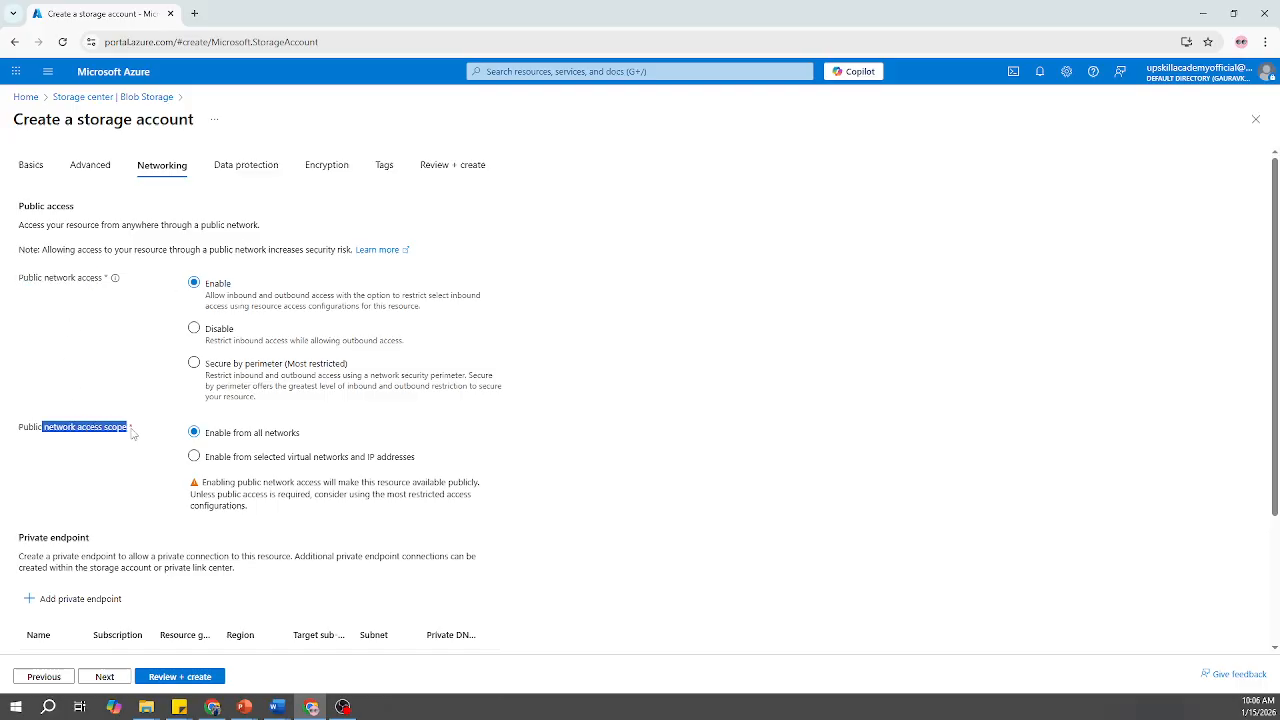
scroll(760, 474, "down", 3)
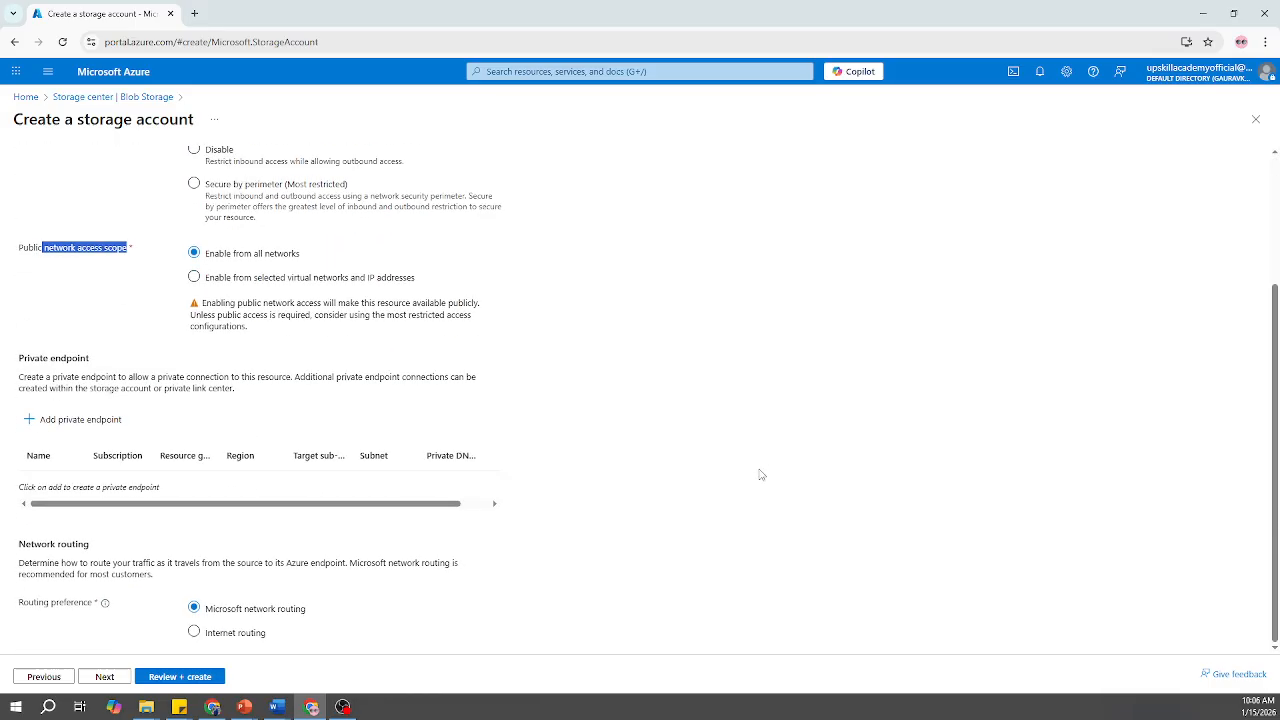
- Finish reviewing the public access settings and open the storage account's data protection settings
scroll(760, 474, "up", 3)
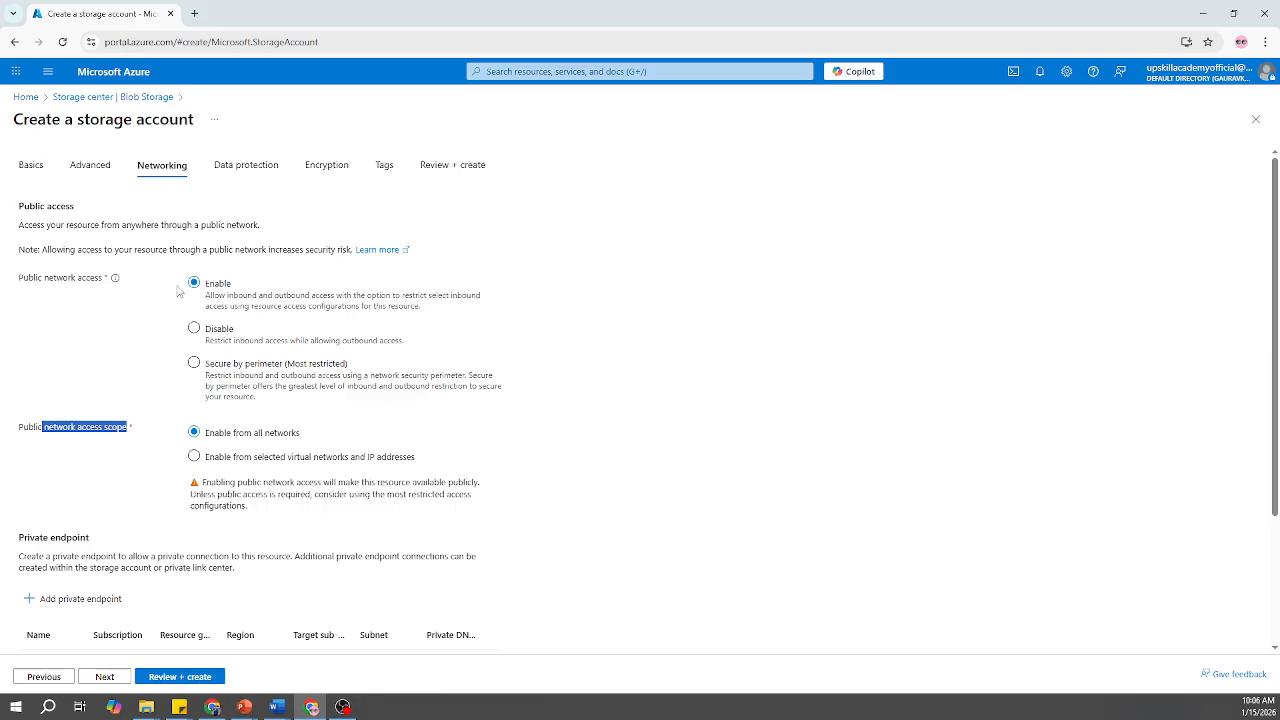
left_click(168, 212)
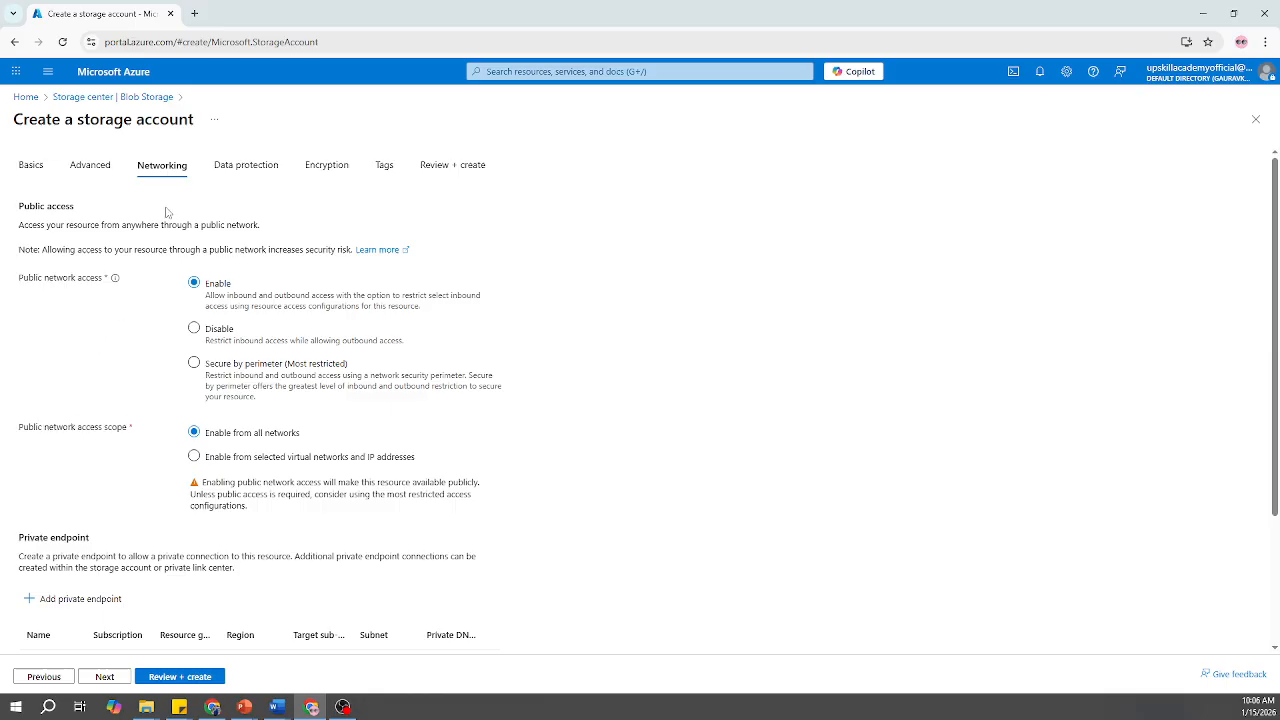
left_click(239, 168)
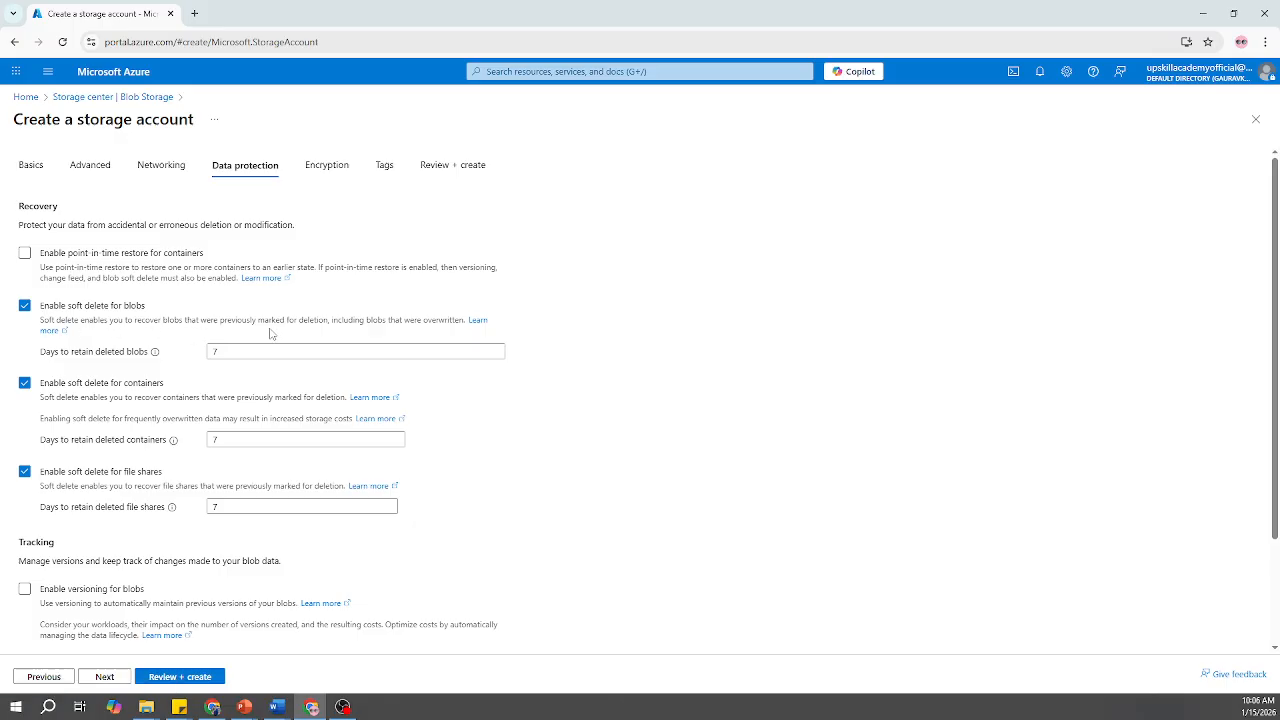
- Try 30 days as the retention period for deleted blobs and restore it to 7 days
double_click(222, 353)
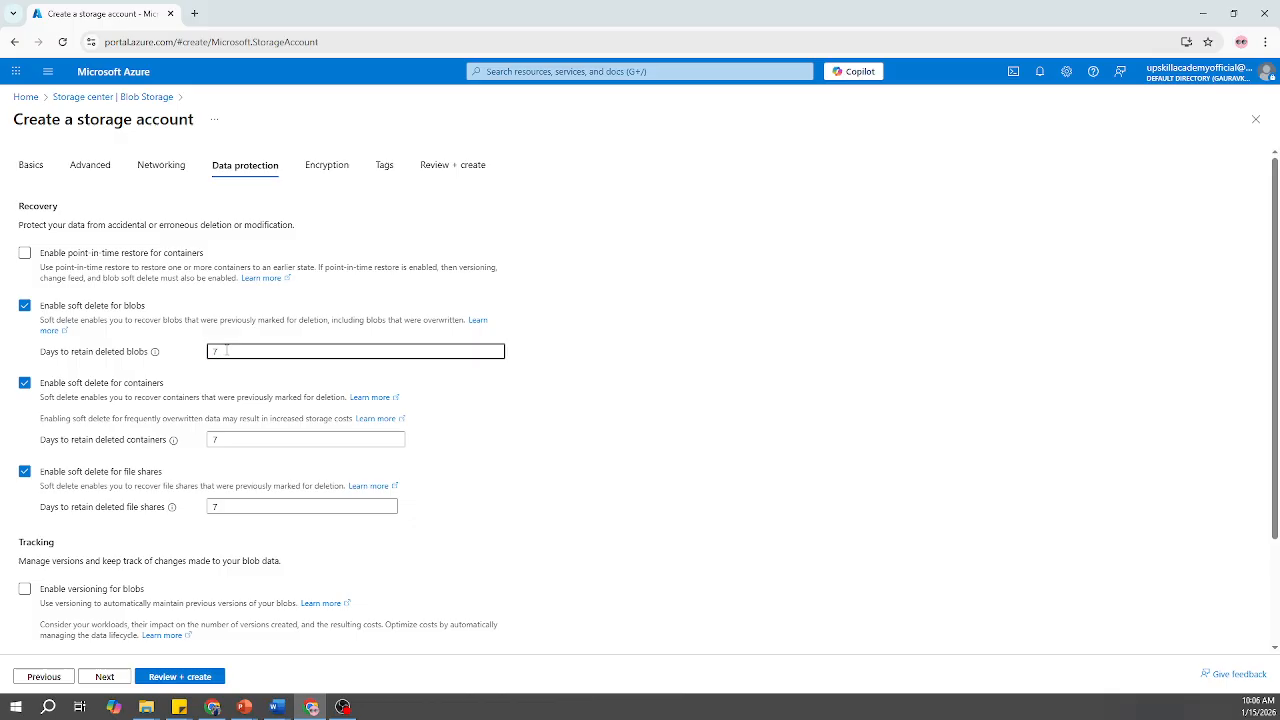
key("BackSpace")
type("3")
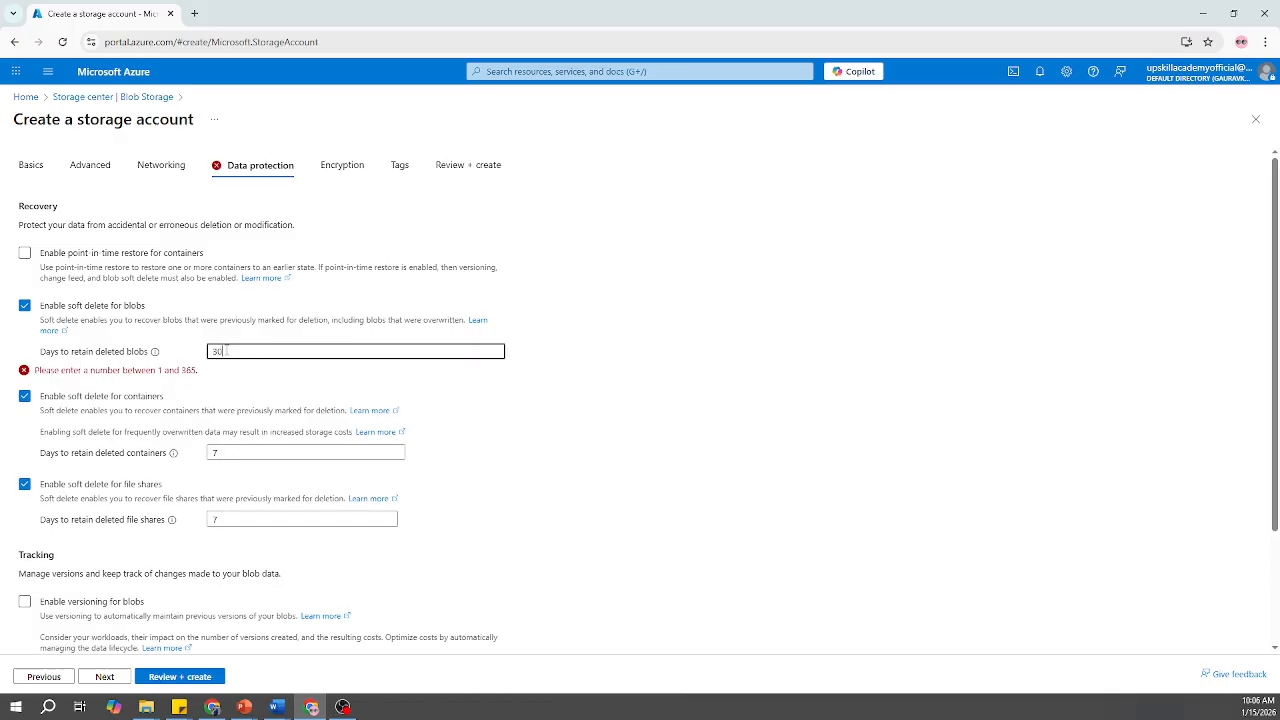
type("0")
key("BackSpace")
key("BackSpace")
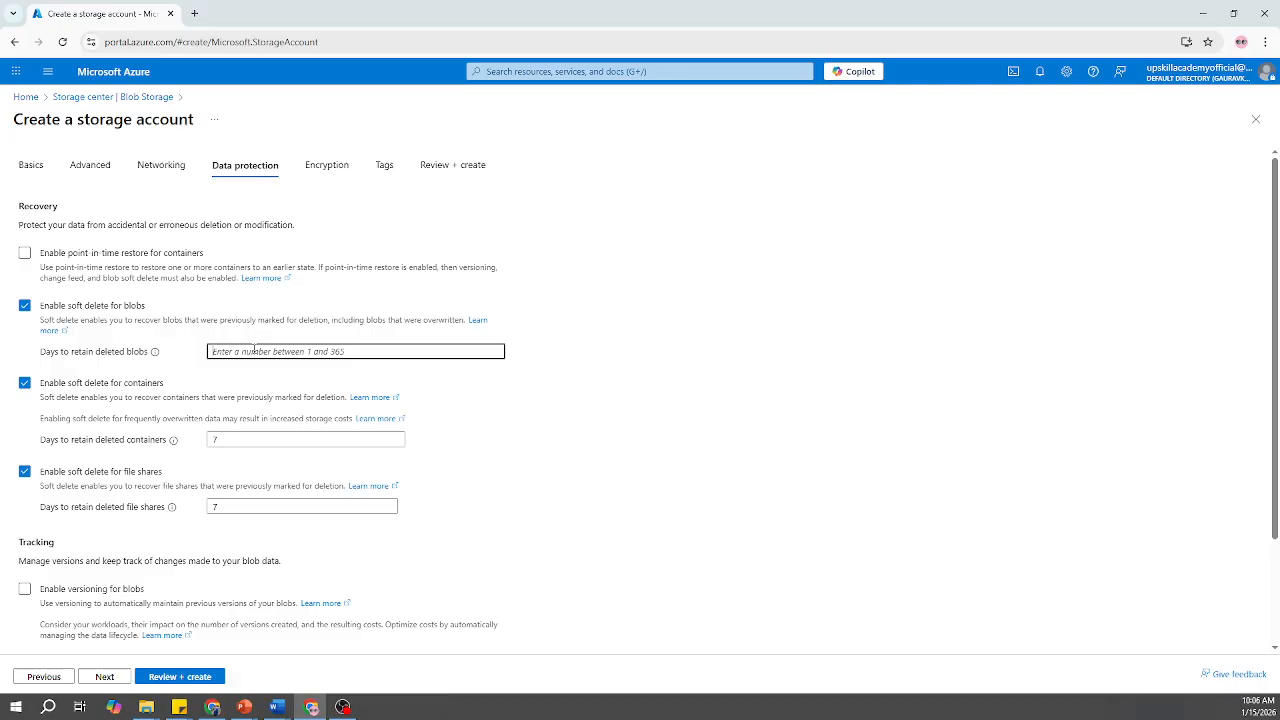
type("7")
left_click(881, 357)
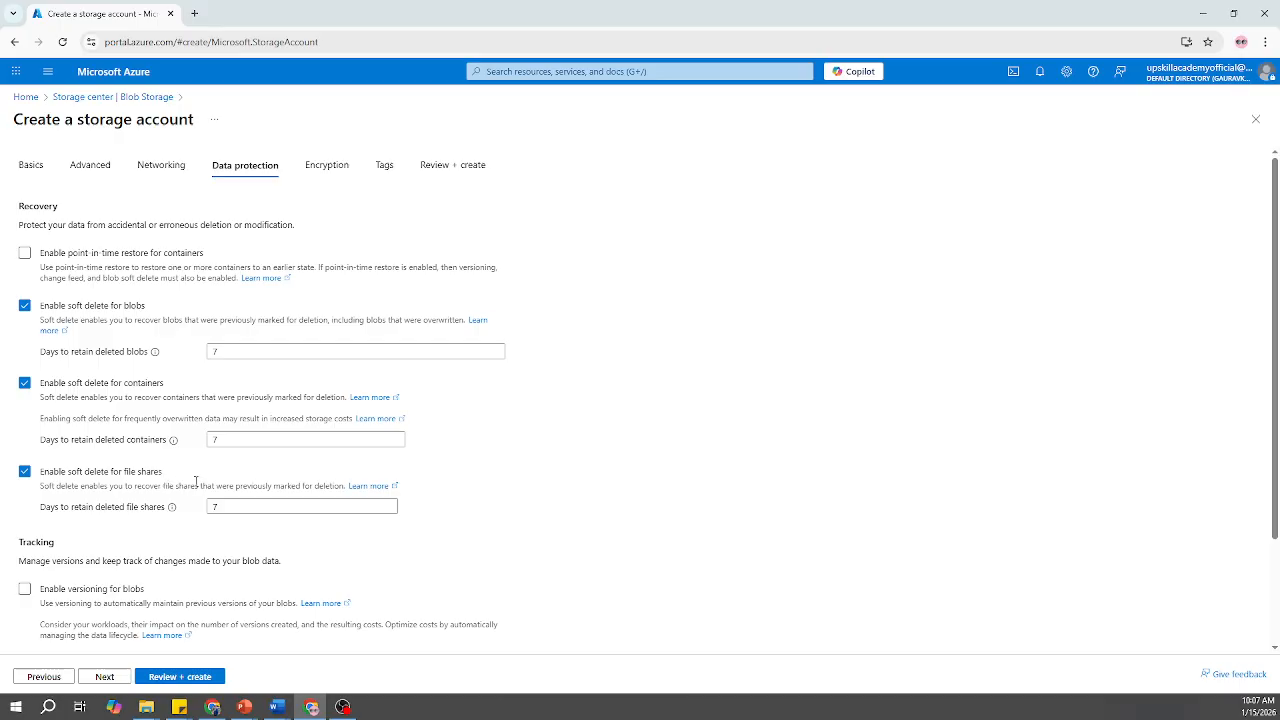
- Review the soft delete, blob versioning, change feed, access control, encryption and tag options for the storage account
scroll(196, 482, "down", 3)
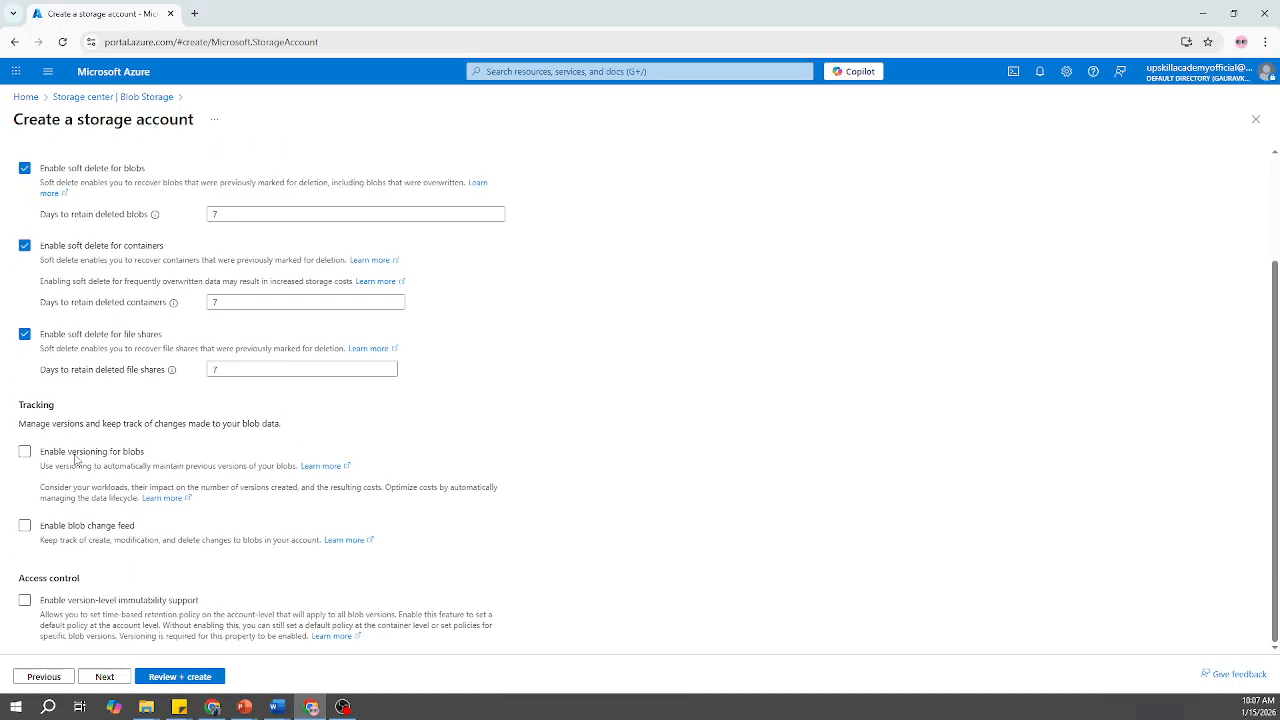
left_click_drag(72, 453, 142, 456)
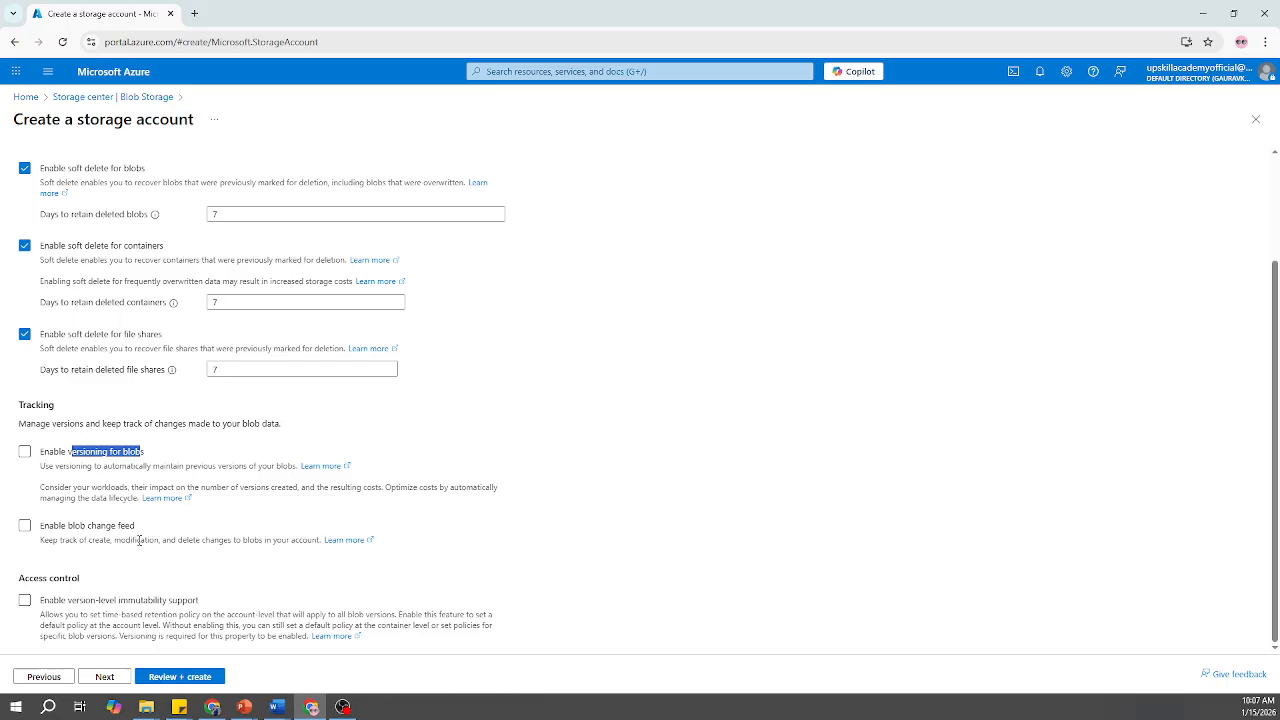
left_click_drag(34, 580, 79, 579)
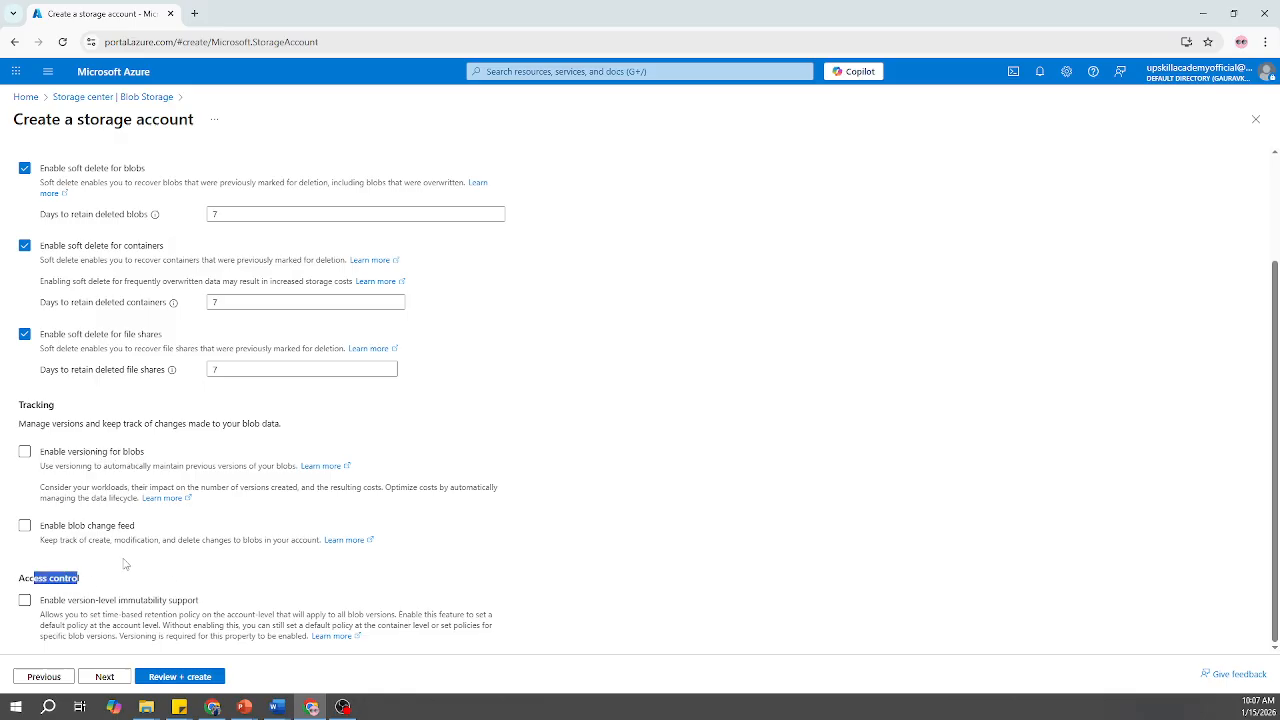
scroll(123, 563, "up", 1)
scroll(123, 563, "up", 1)
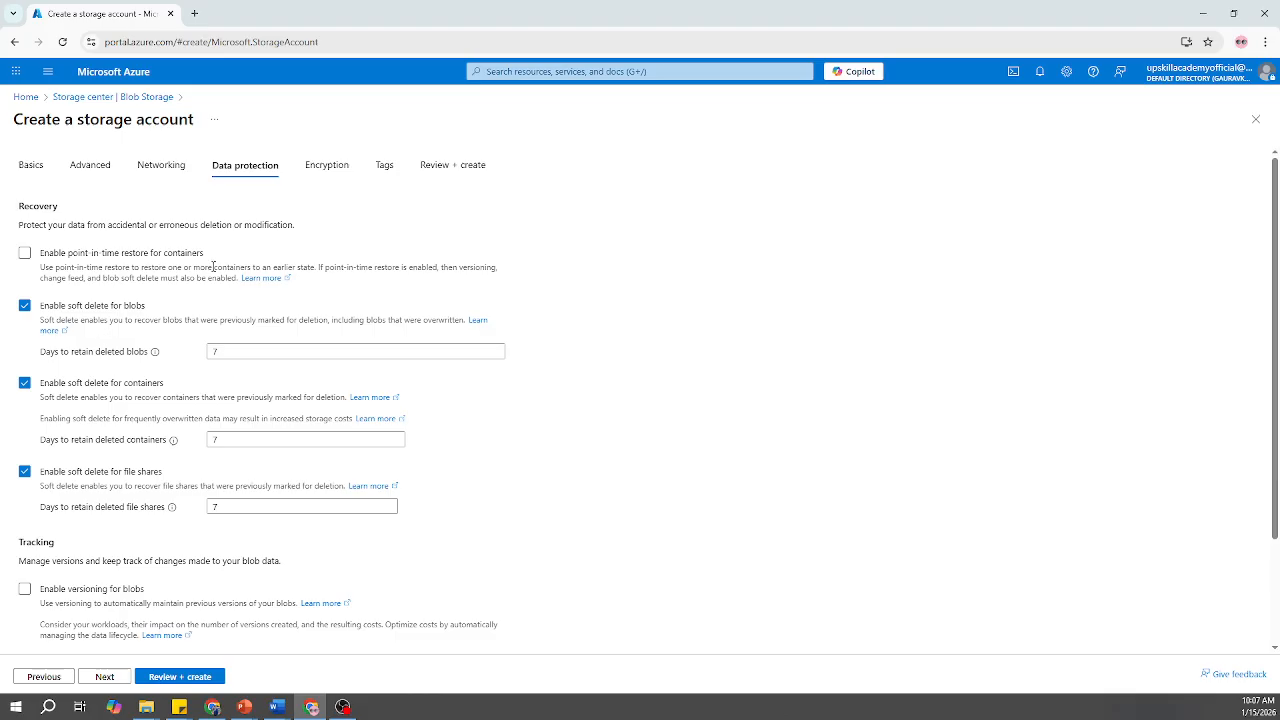
scroll(266, 417, "down", 1)
scroll(266, 417, "up", 1)
left_click(326, 166)
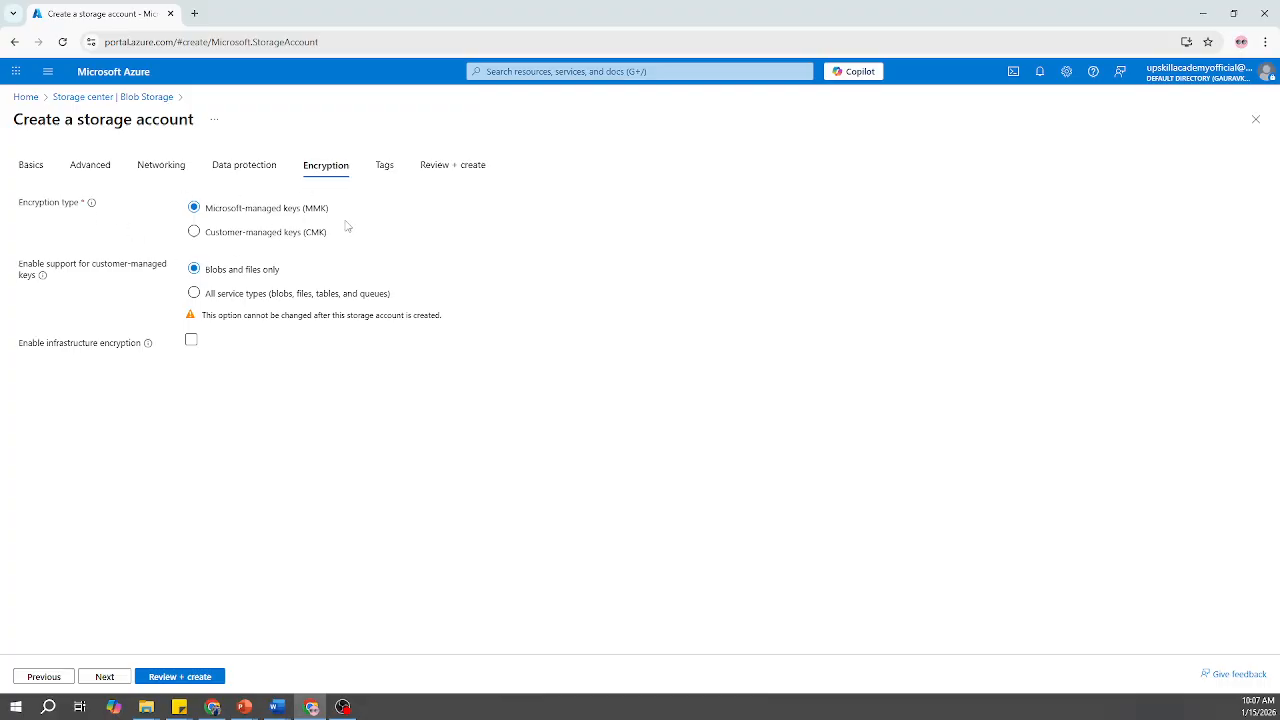
left_click(391, 170)
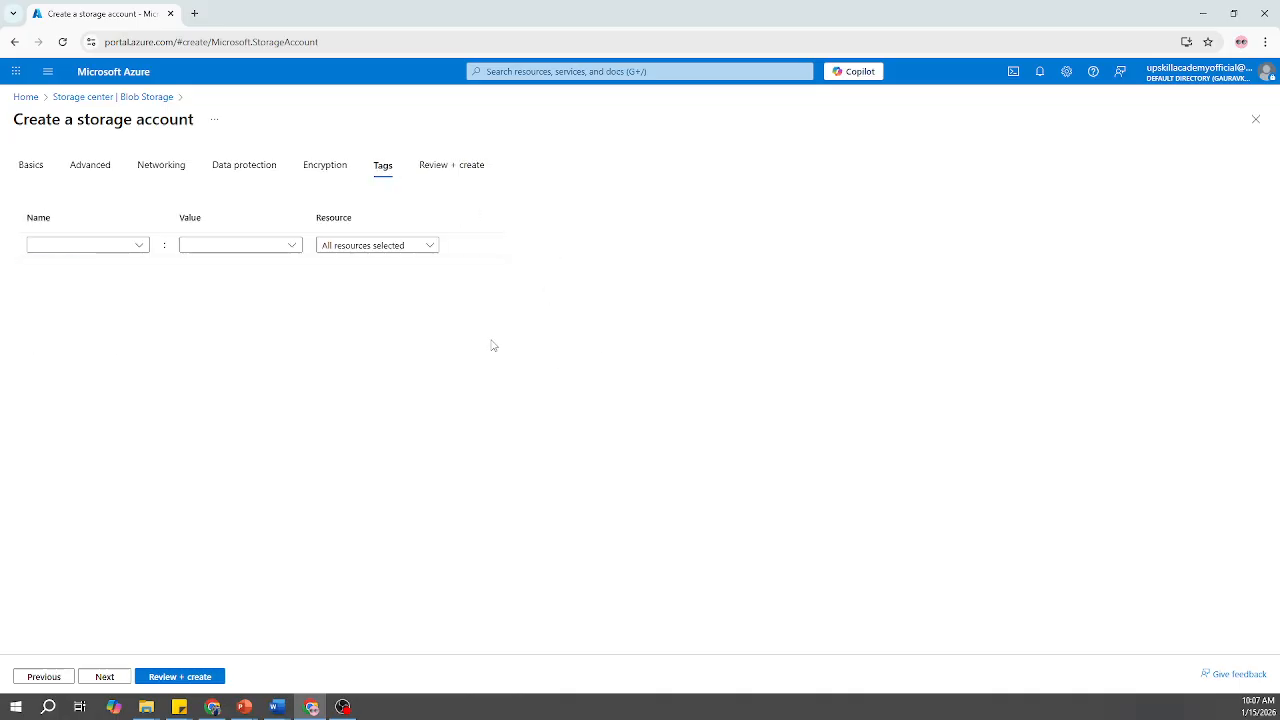
- Check the full configuration summary of storageupskillnew and create the storage account
left_click(445, 174)
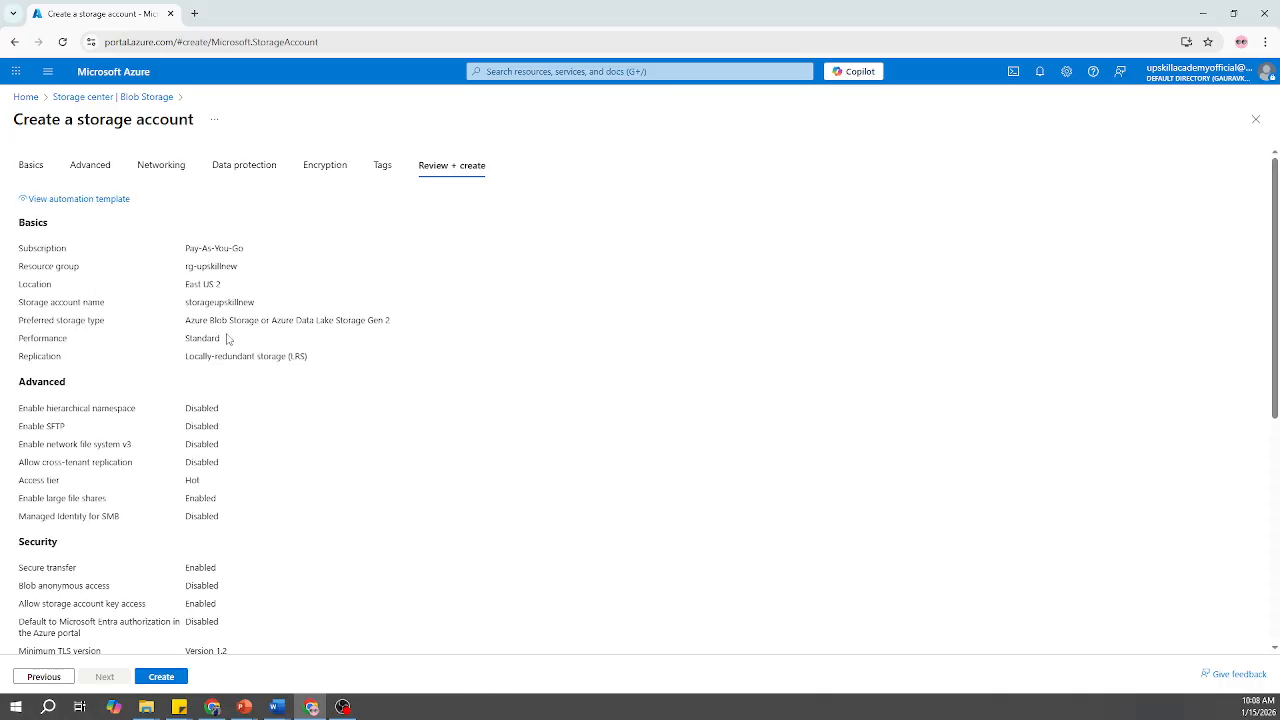
scroll(298, 498, "down", 4)
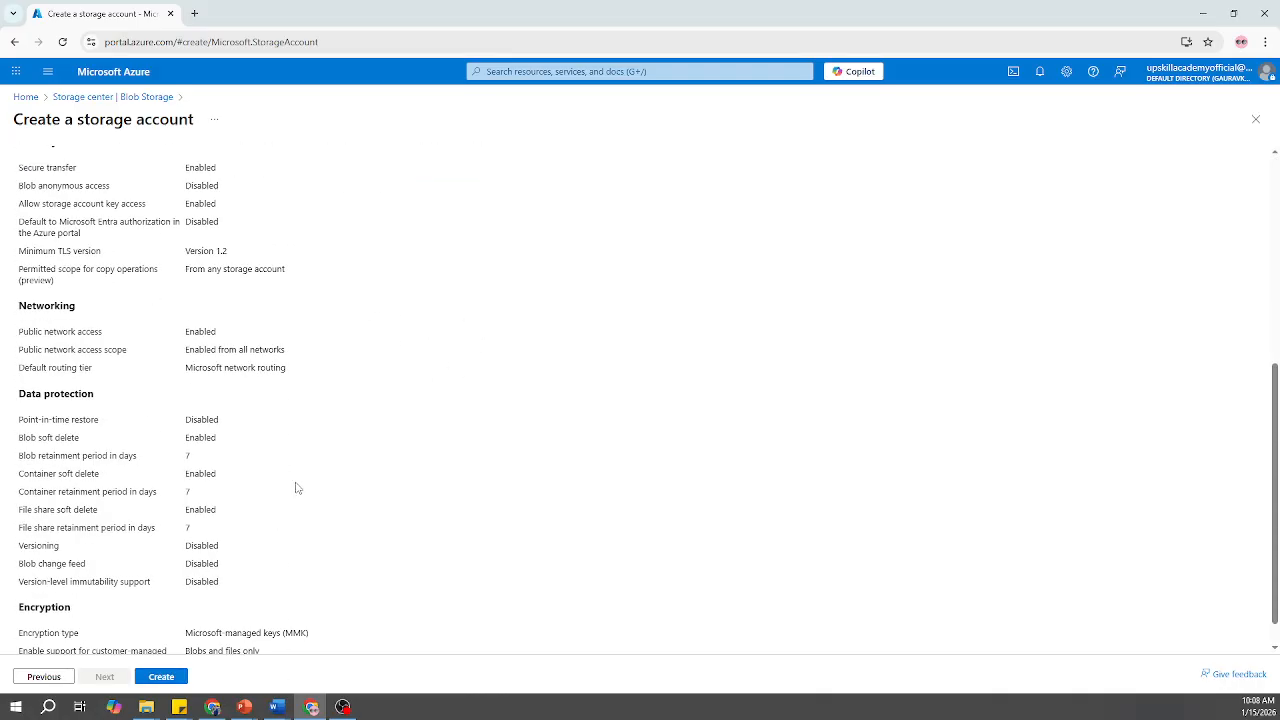
scroll(295, 489, "up", 4)
scroll(296, 488, "down", 5)
scroll(296, 488, "up", 5)
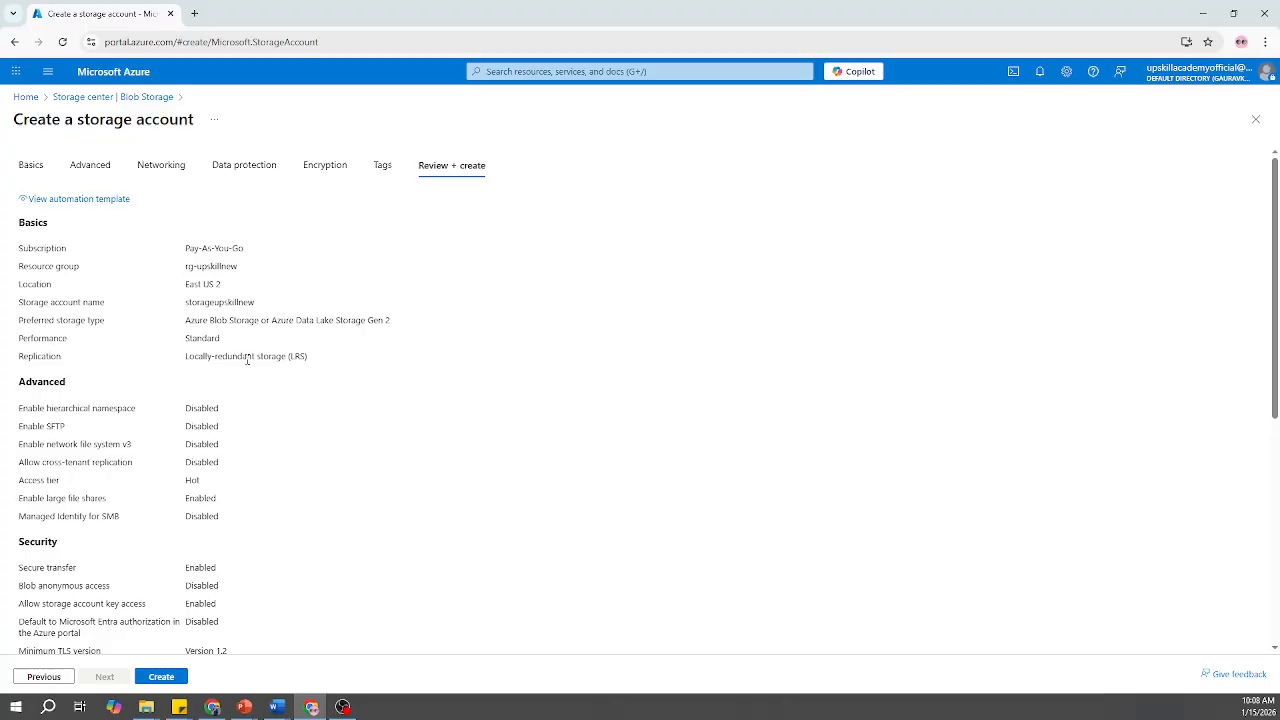
scroll(246, 357, "down", 4)
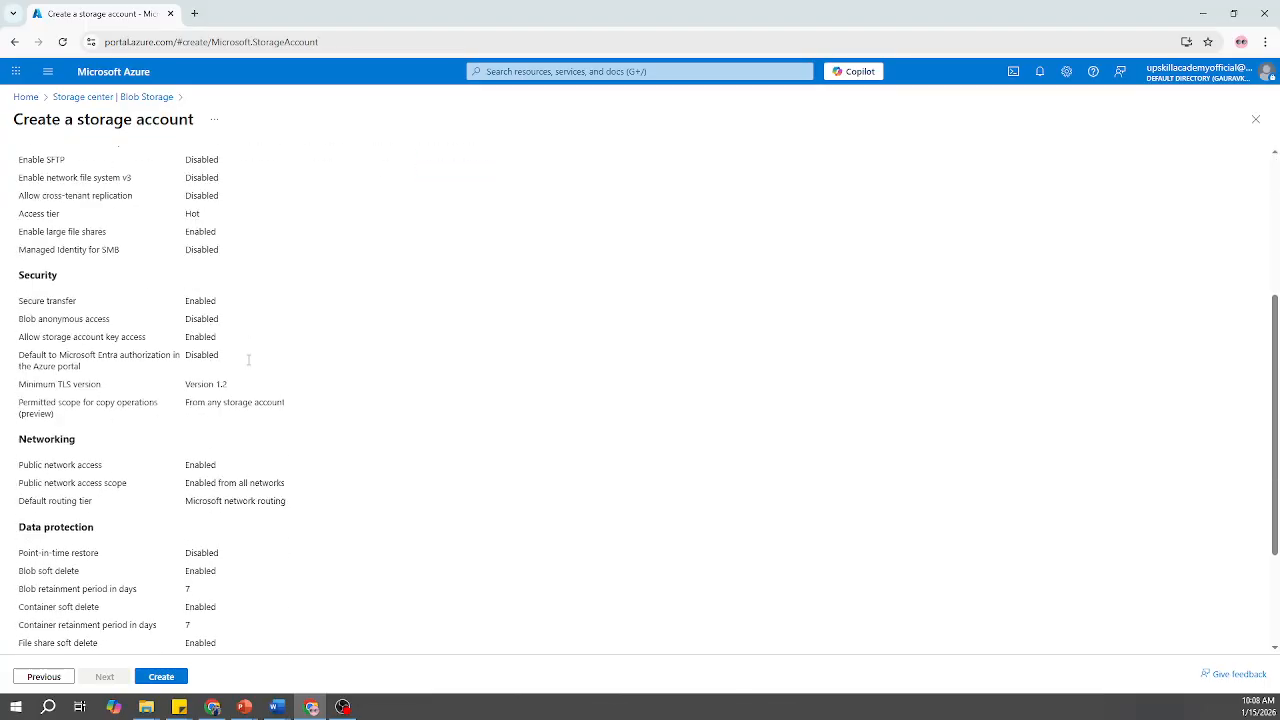
left_click(162, 678)
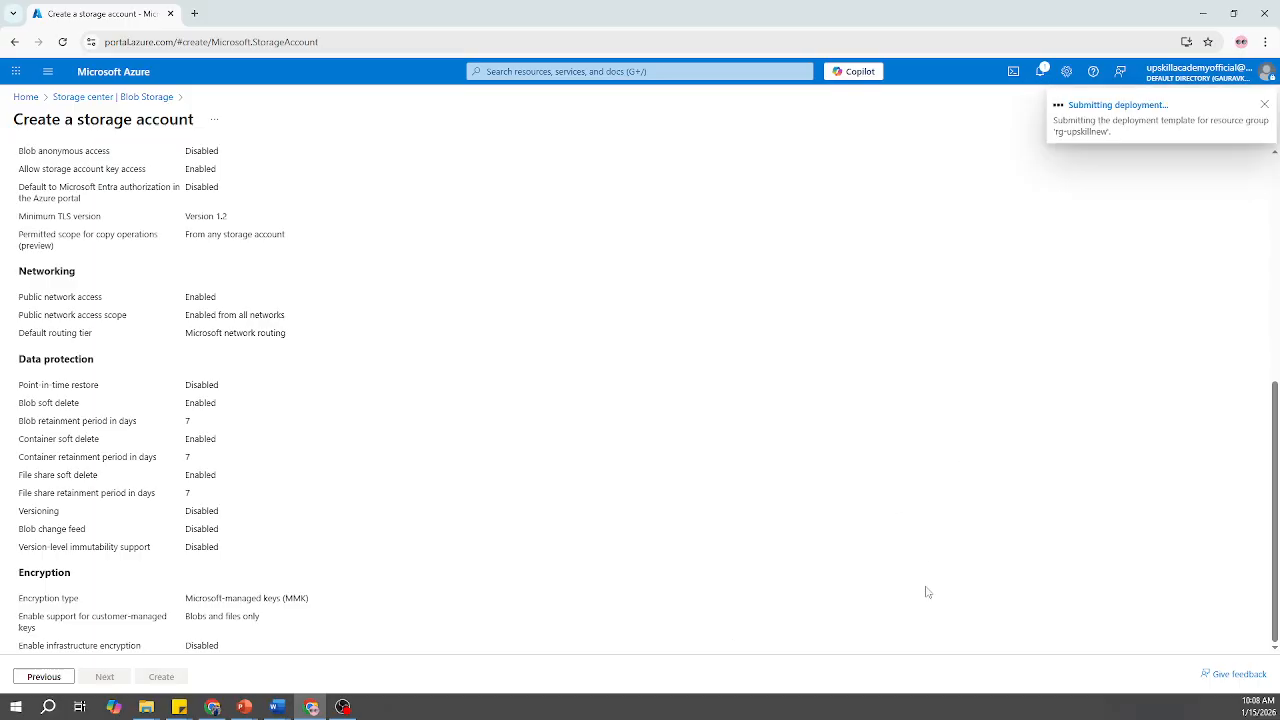
key("alt+Tab")
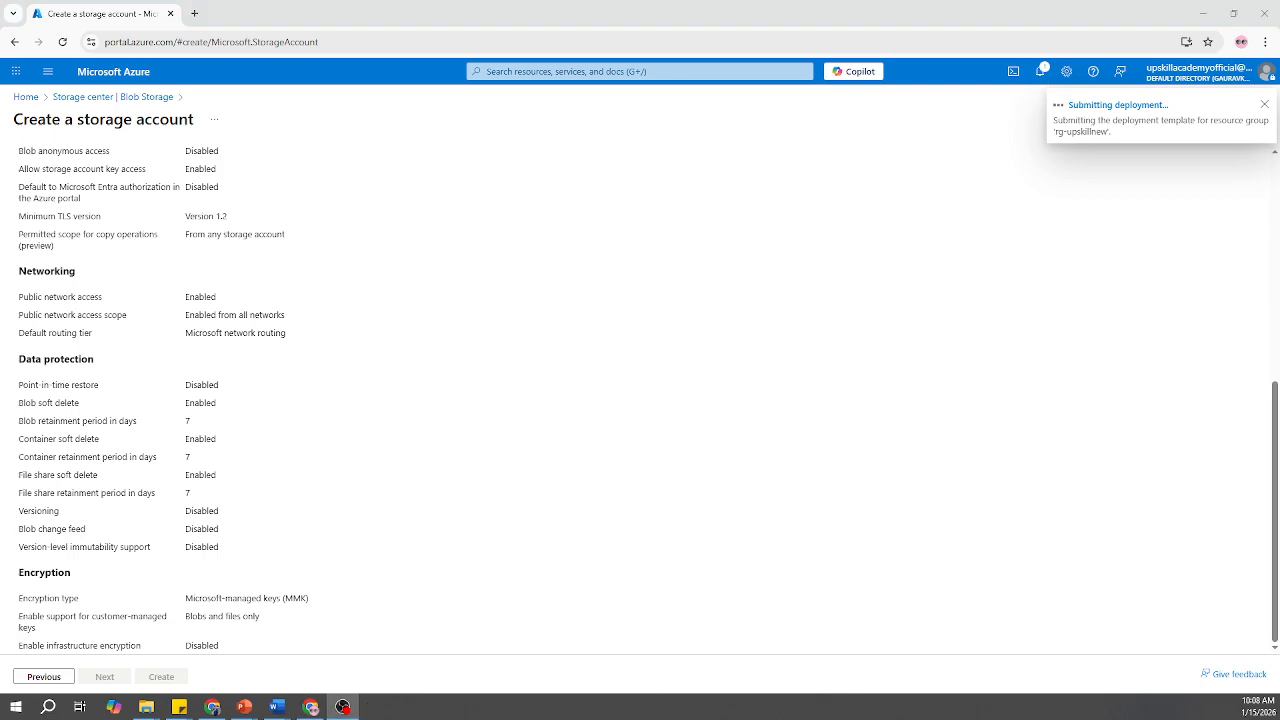
key("alt+Tab")
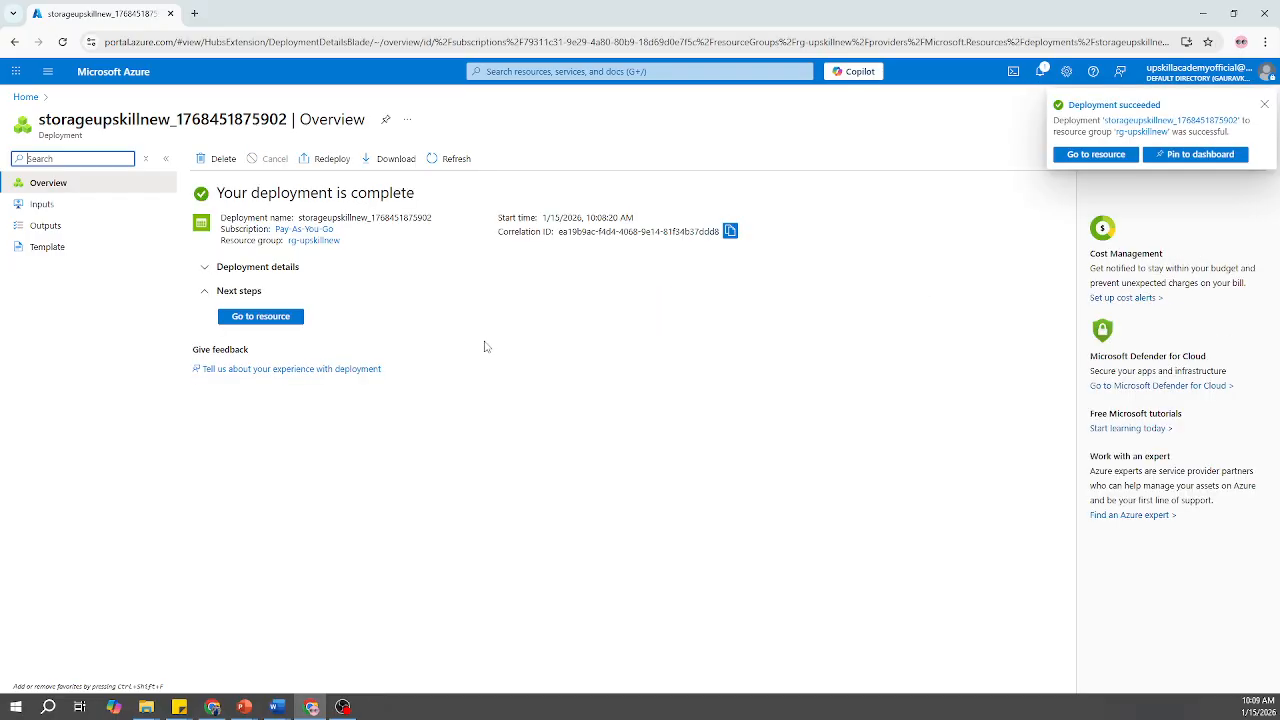
- Open the newly deployed storage account from its deployment notification and dismiss the notifications
left_click(1040, 72)
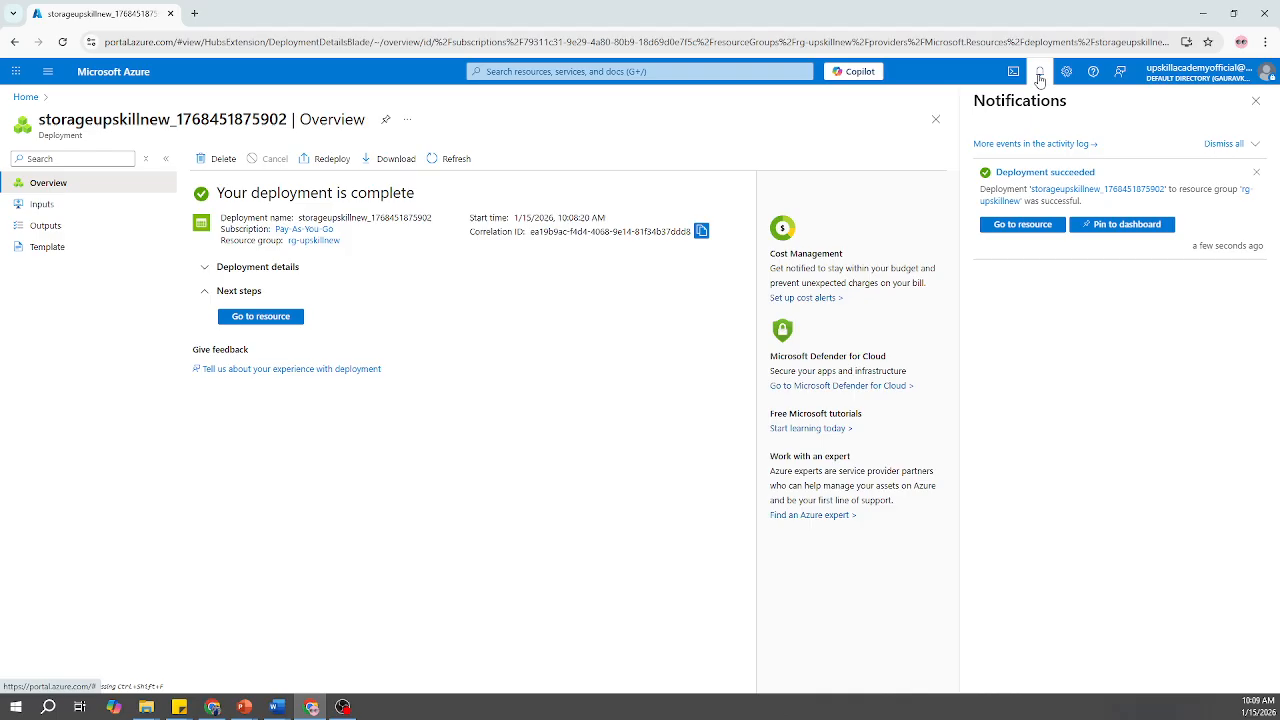
left_click(1012, 226)
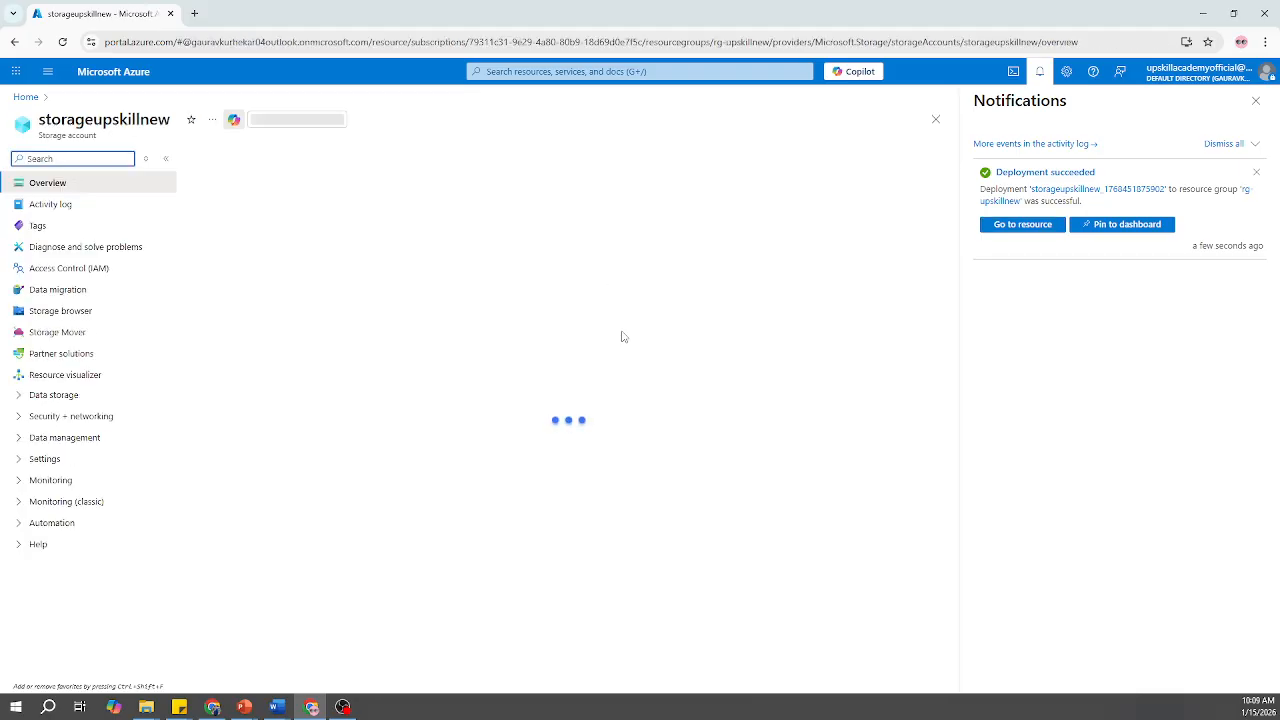
left_click(1256, 101)
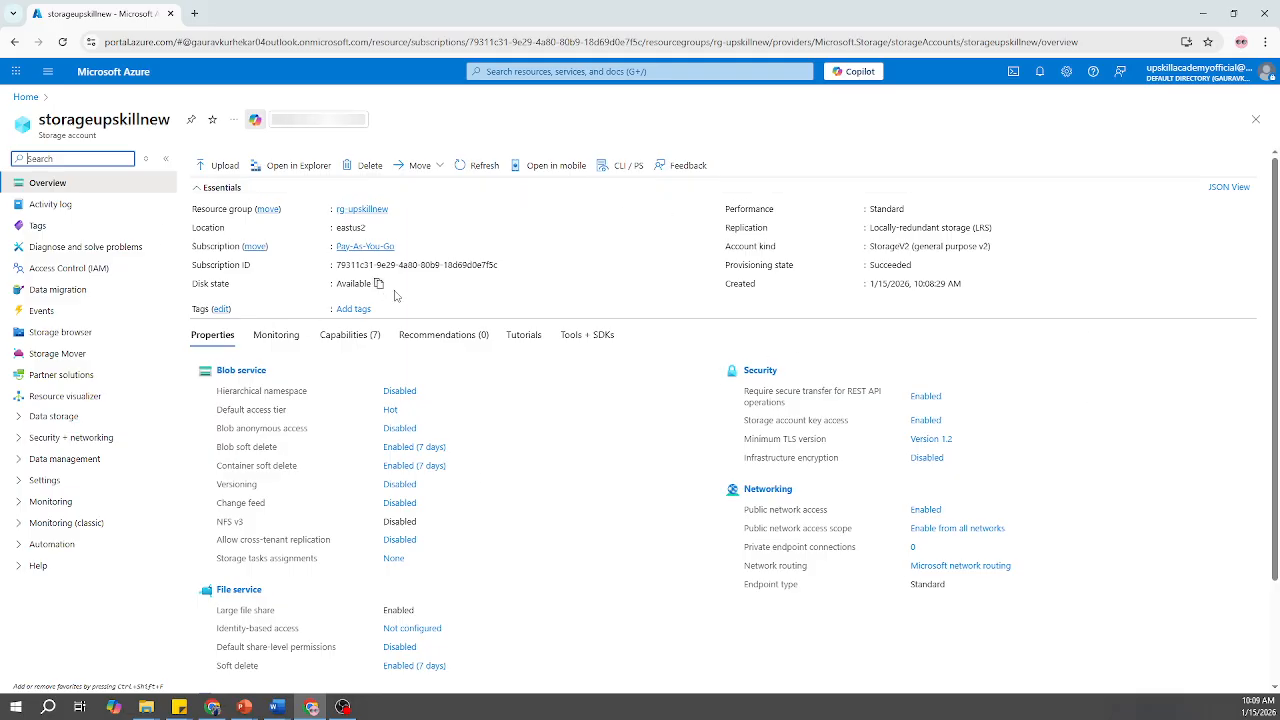
- Examine the storage account's overview properties, including the blob service, default access tier, file, queue and table services
scroll(510, 493, "down", 2)
scroll(523, 497, "up", 2)
left_click_drag(279, 371, 235, 370)
left_click(531, 366)
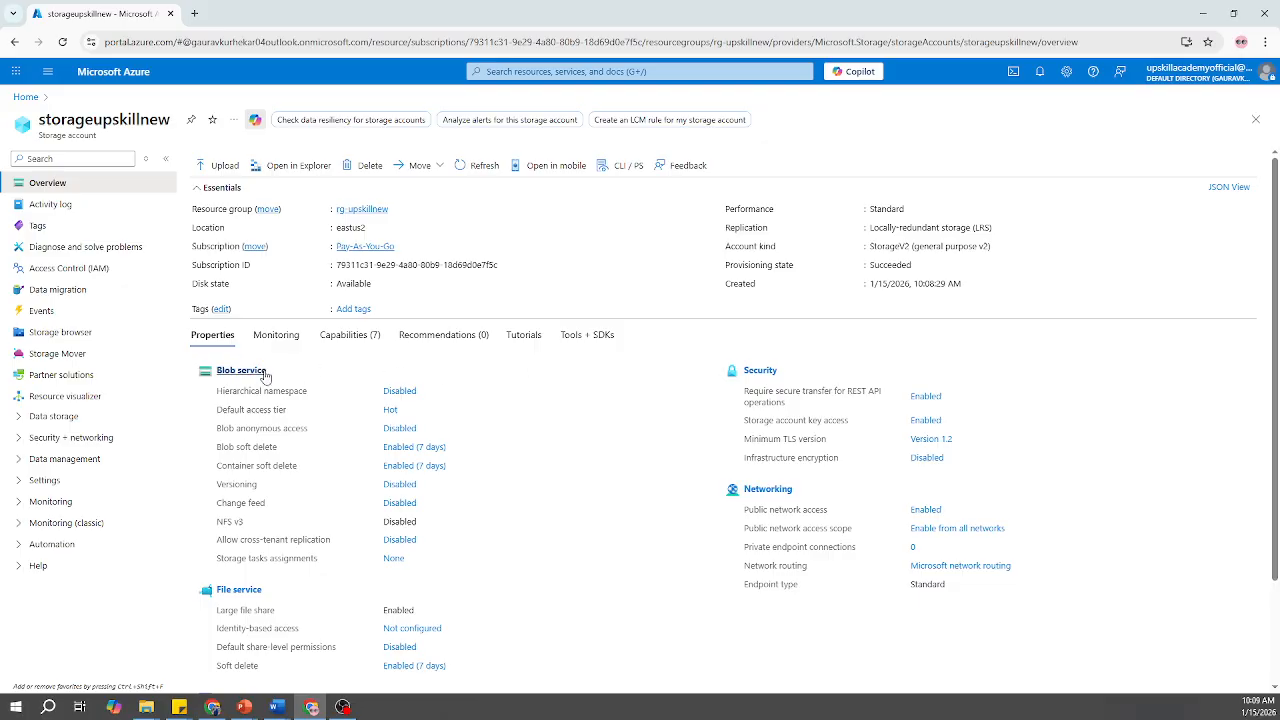
left_click_drag(424, 415, 366, 417)
scroll(285, 445, "down", 2)
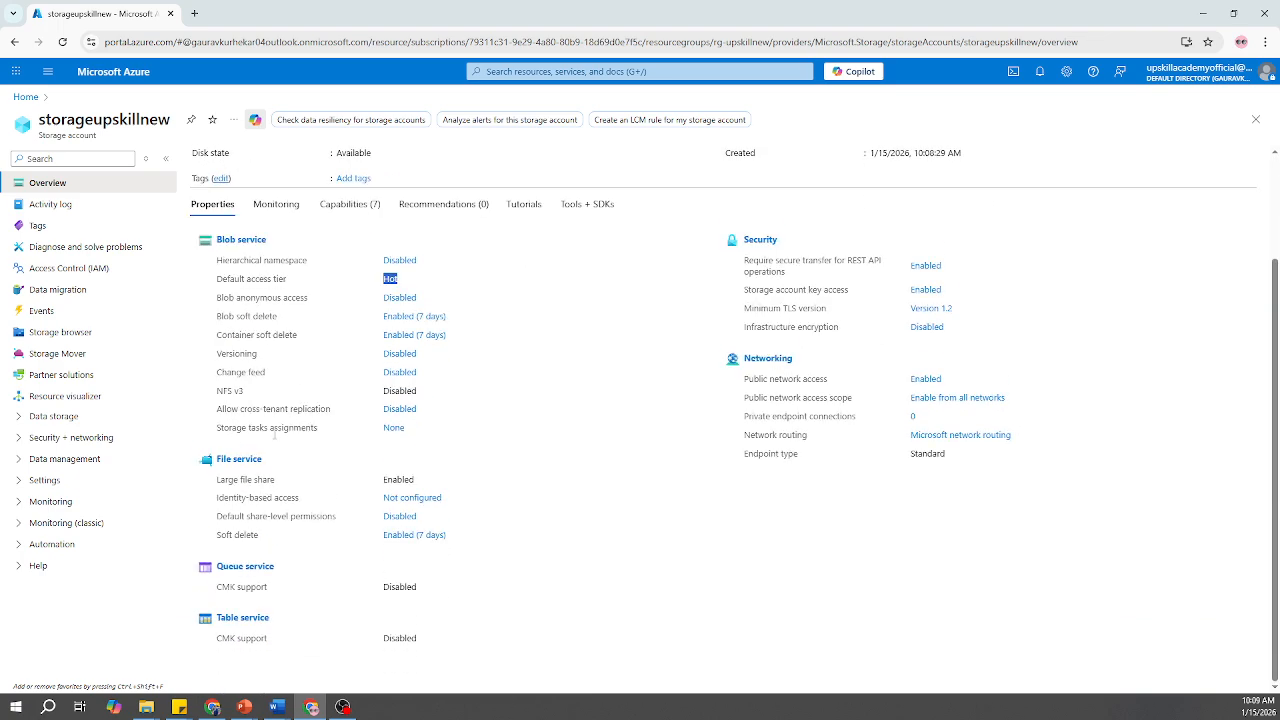
scroll(563, 443, "up", 2)
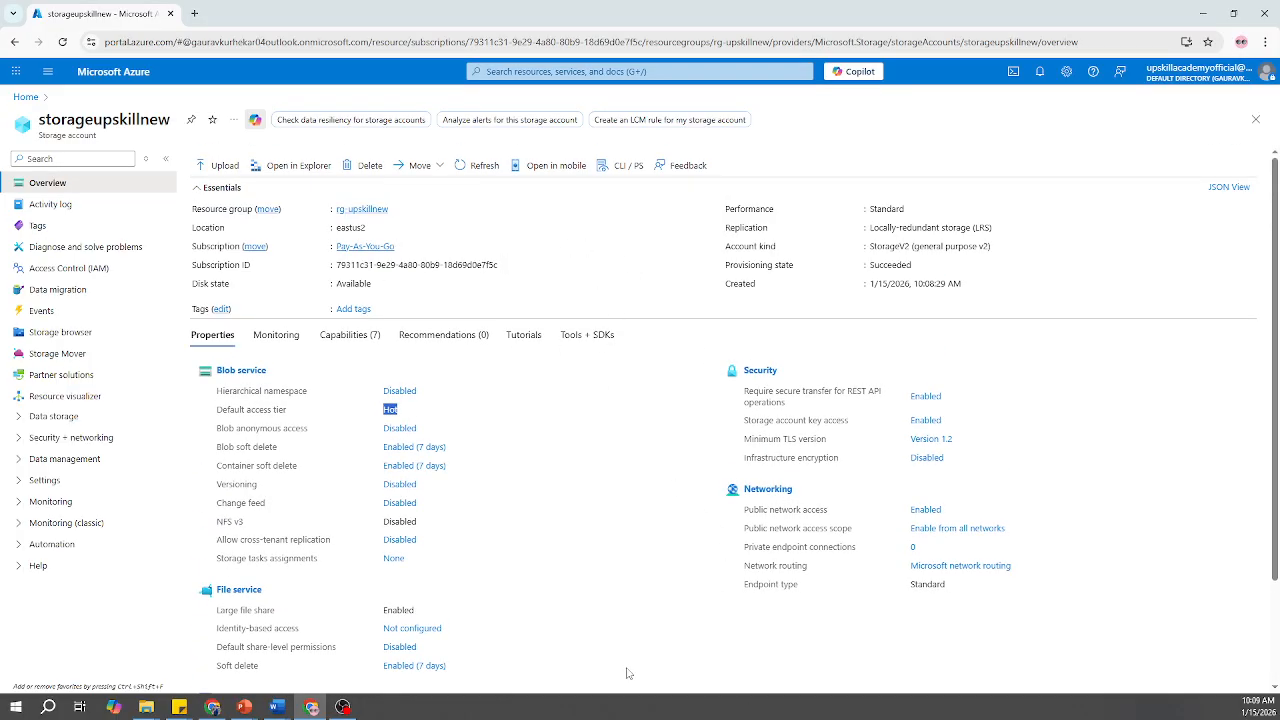
left_click(574, 457)
- Switch to the PowerPoint slide show to examine the access tiers comparison and the part 5 outline, and return to the Azure portal
key("alt+Tab")
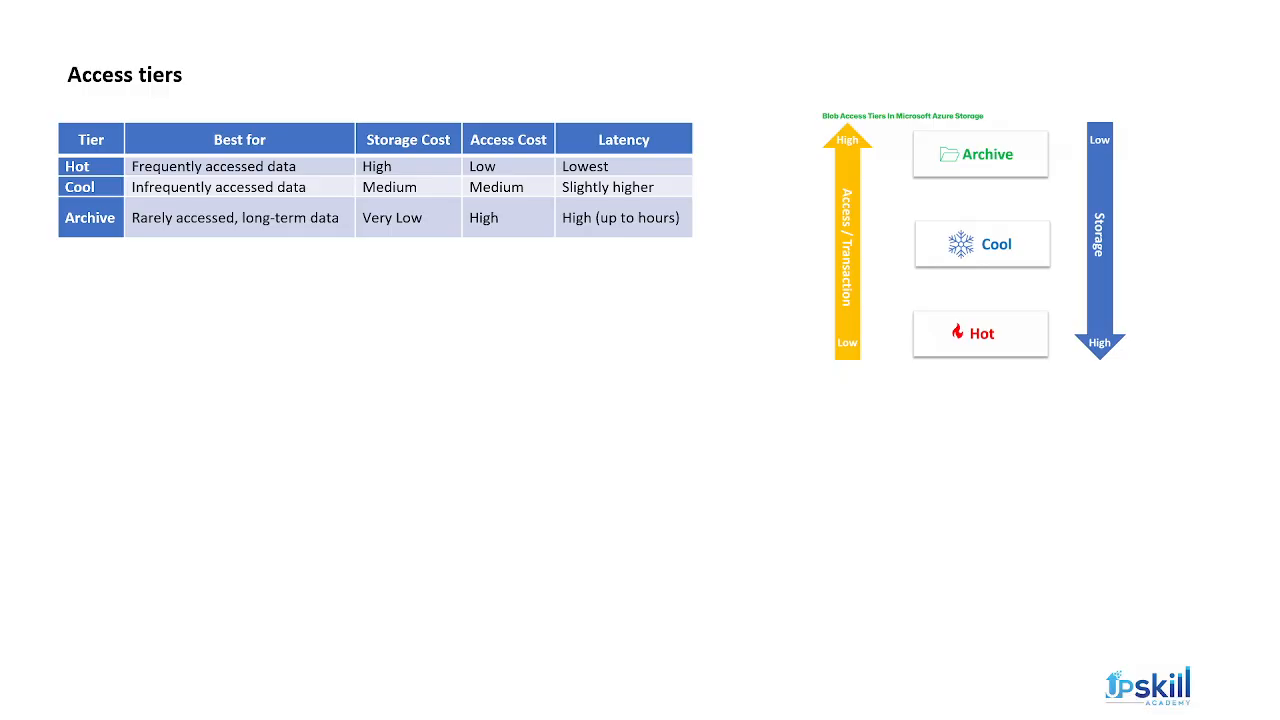
left_click(951, 508)
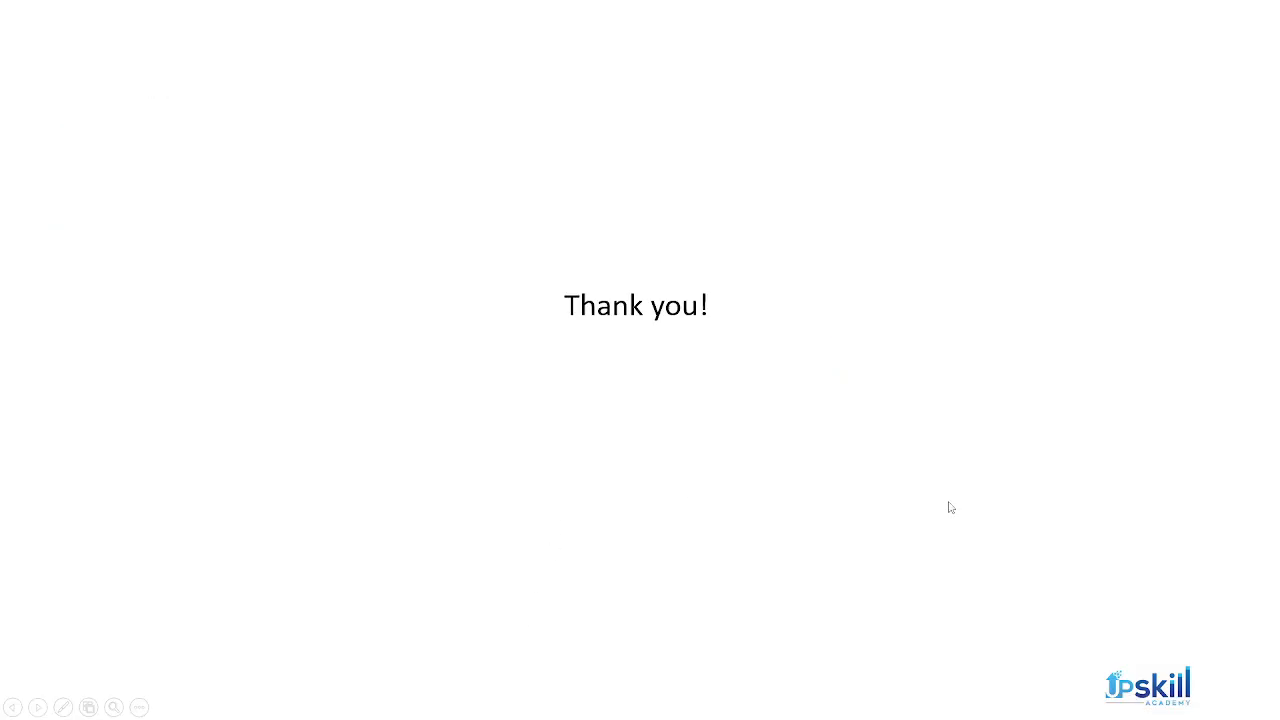
scroll(951, 508, "up", 3)
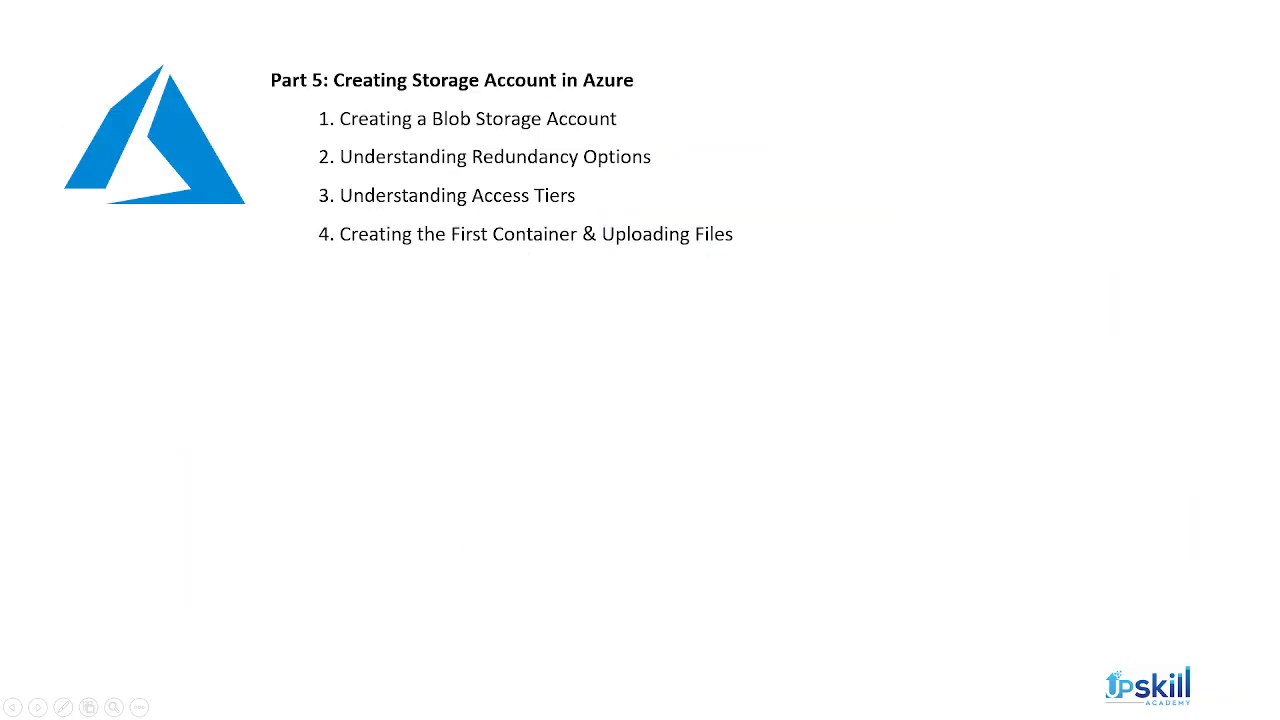
key("alt+Tab")
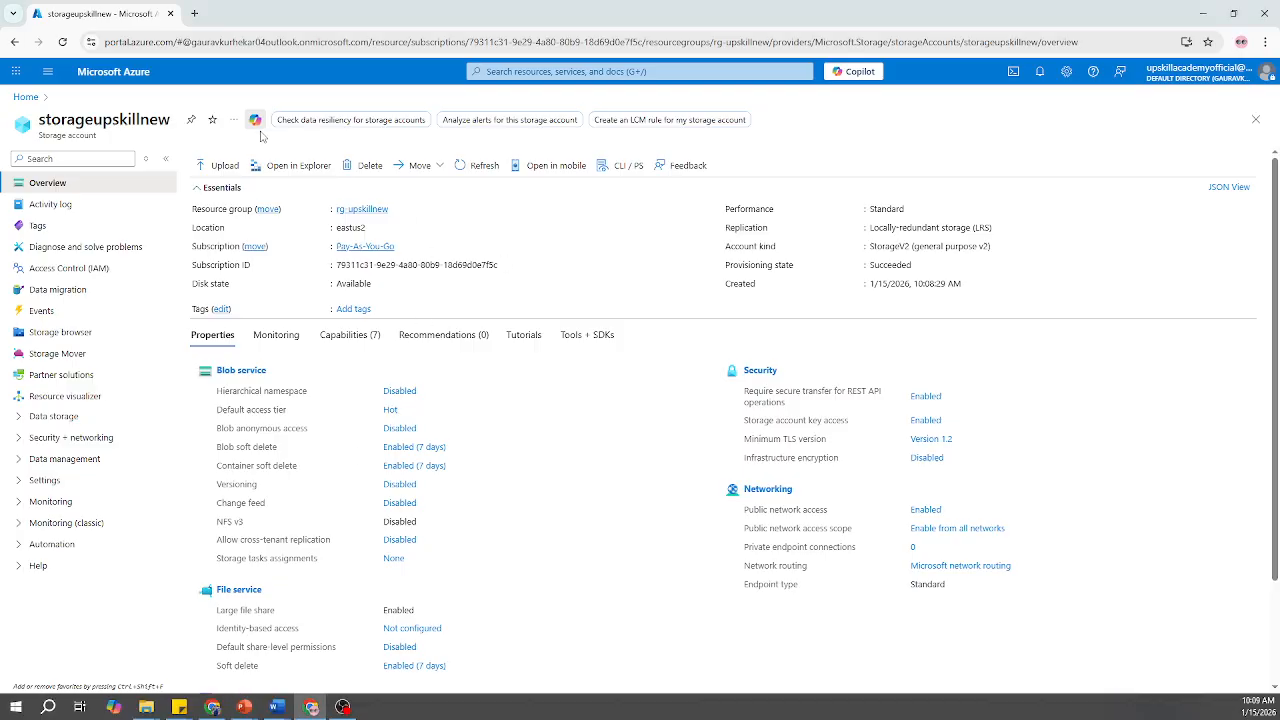
- Create a blob container named new-container in the storageupskillnew account and open it
left_click(236, 371)
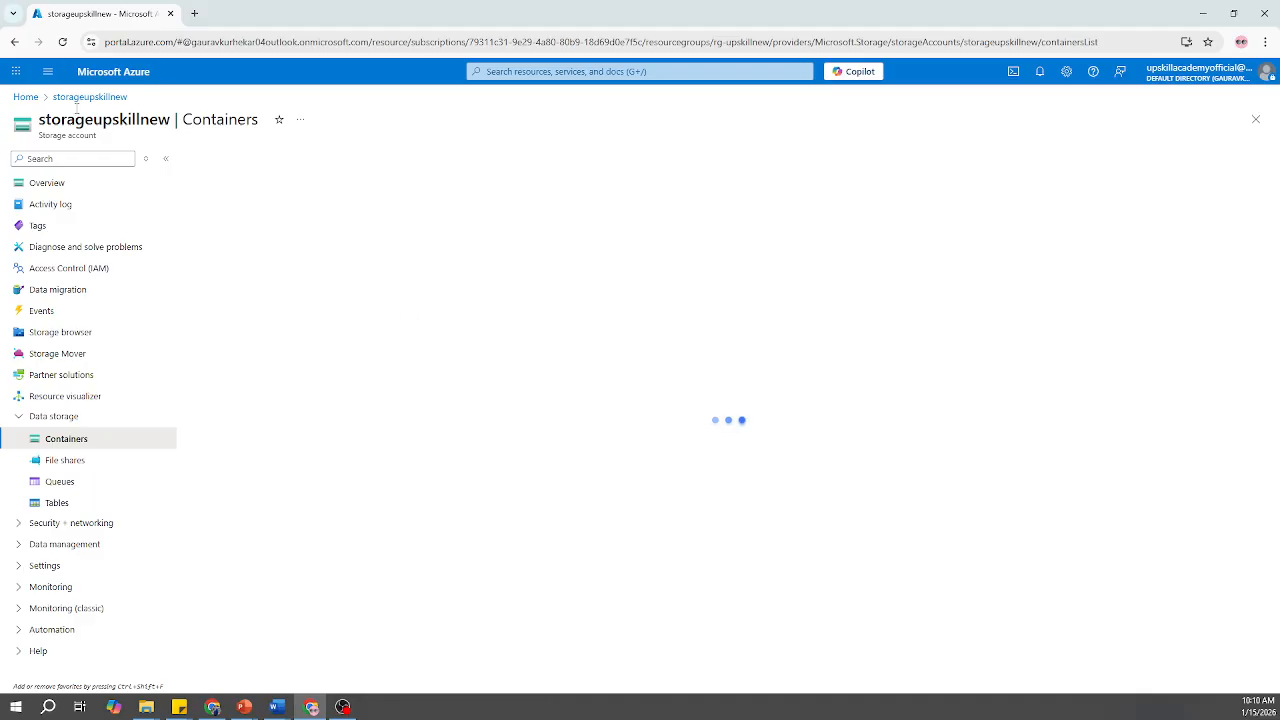
left_click(62, 42)
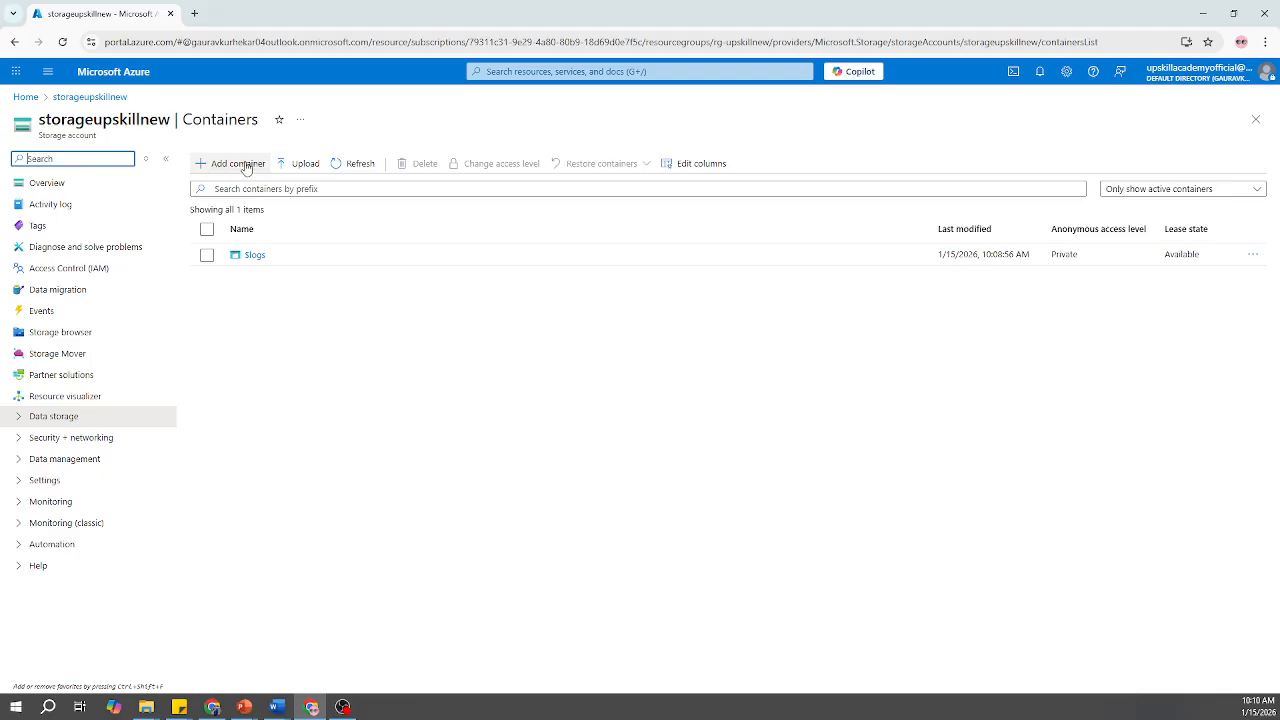
left_click(225, 166)
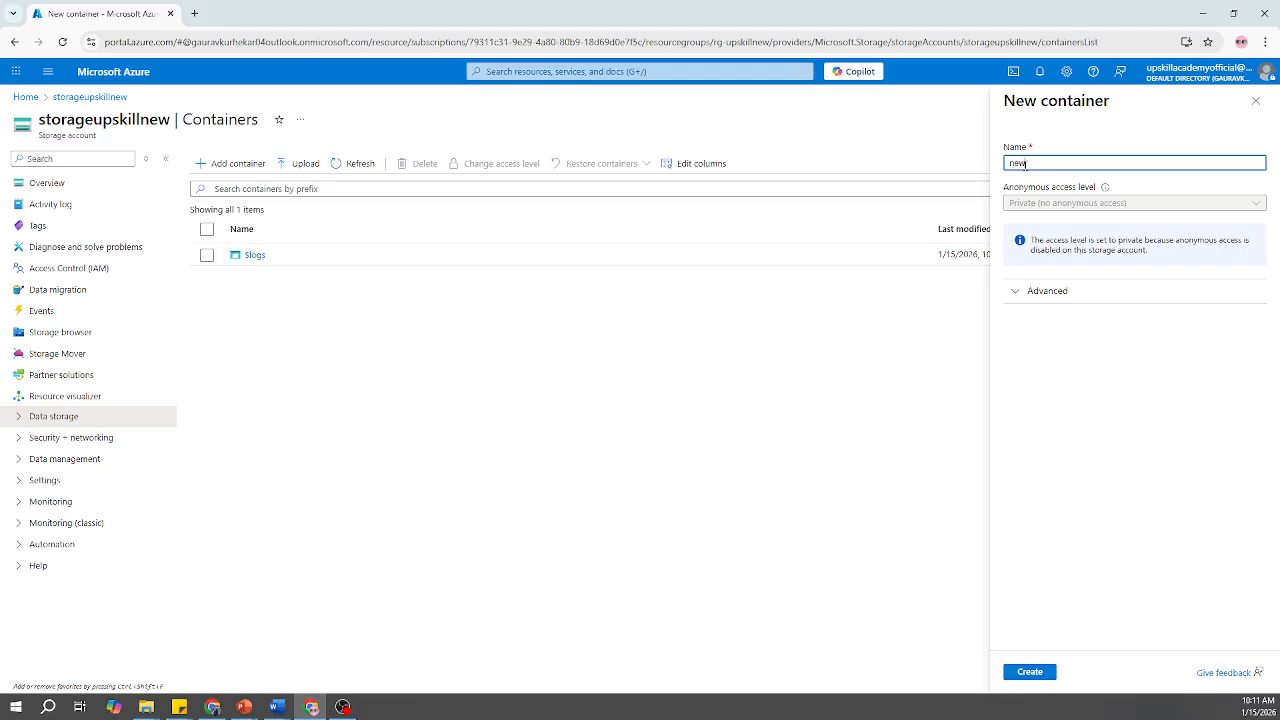
type("new-container")
left_click(1029, 671)
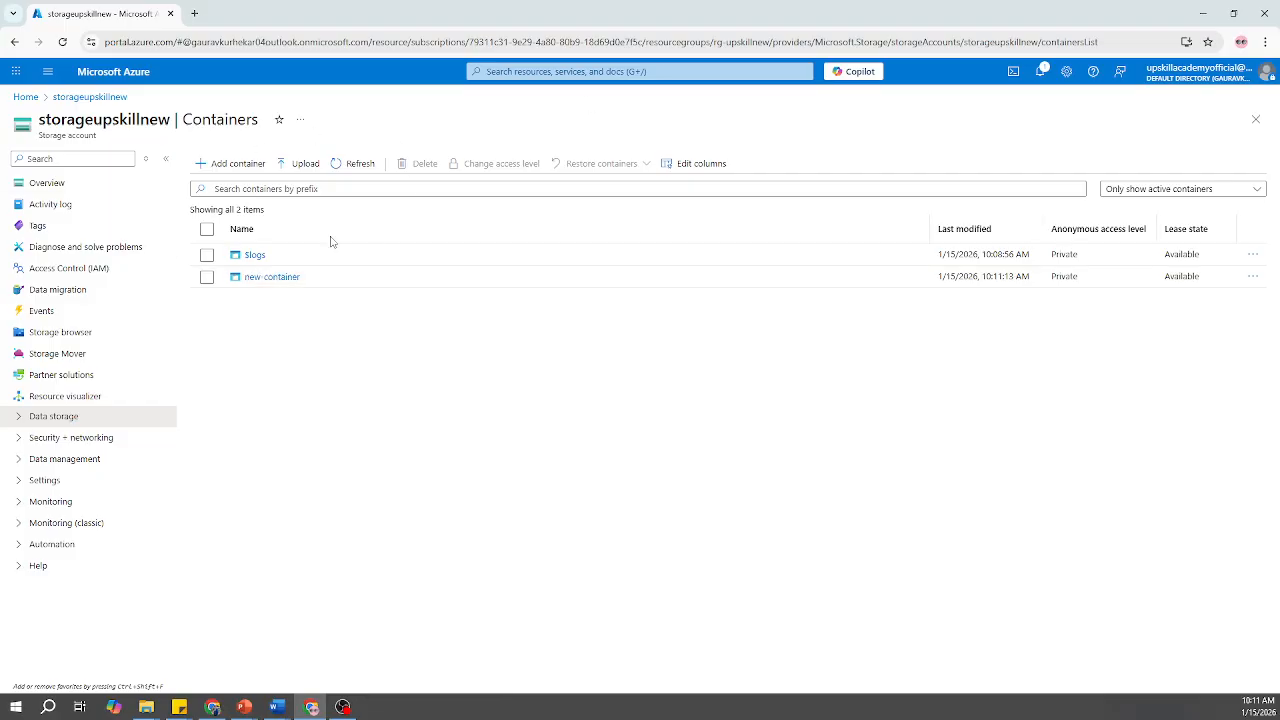
left_click(262, 280)
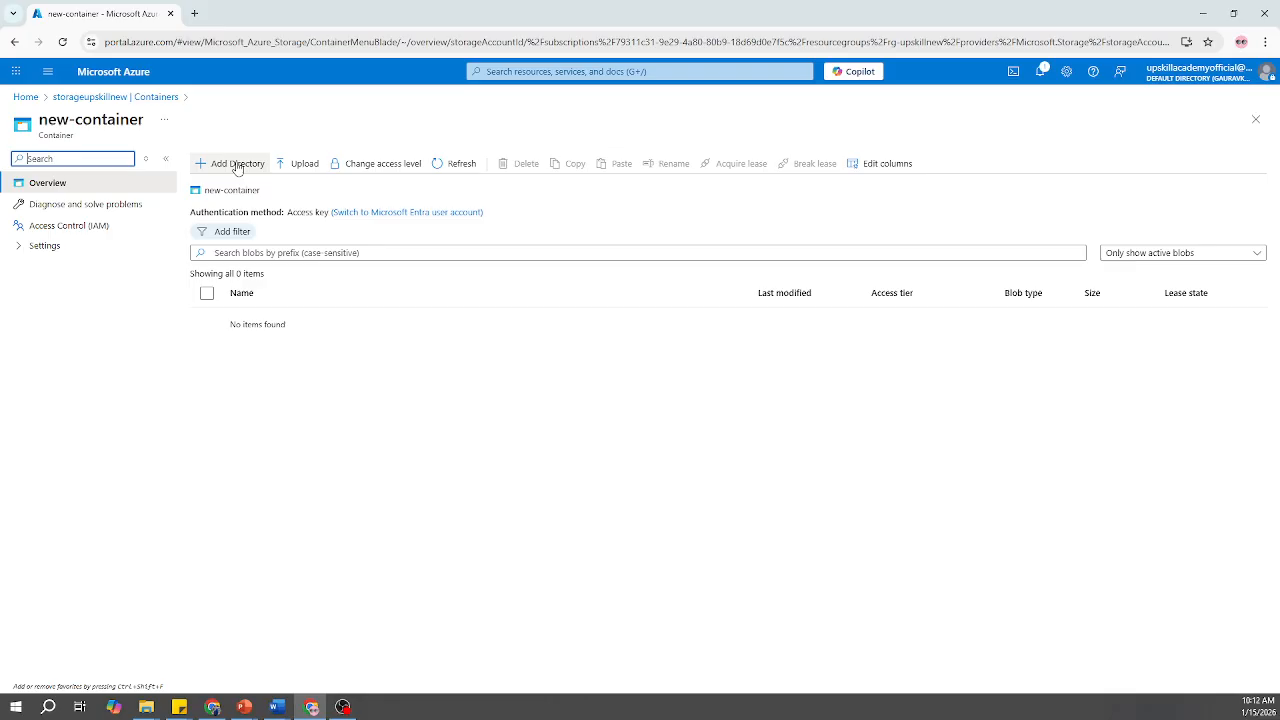
- Upload Emp1.csv from the Upskill_Academy Datasets folder on the G: drive to new-container
left_click(346, 420)
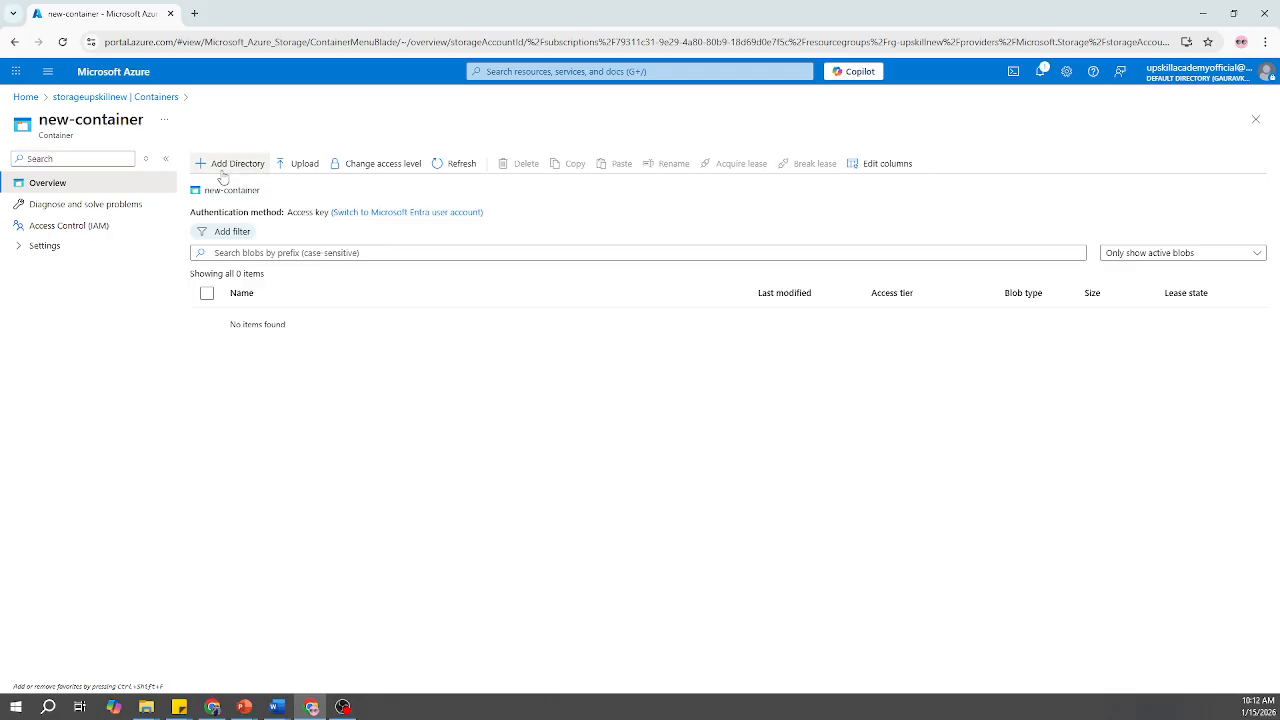
left_click(294, 165)
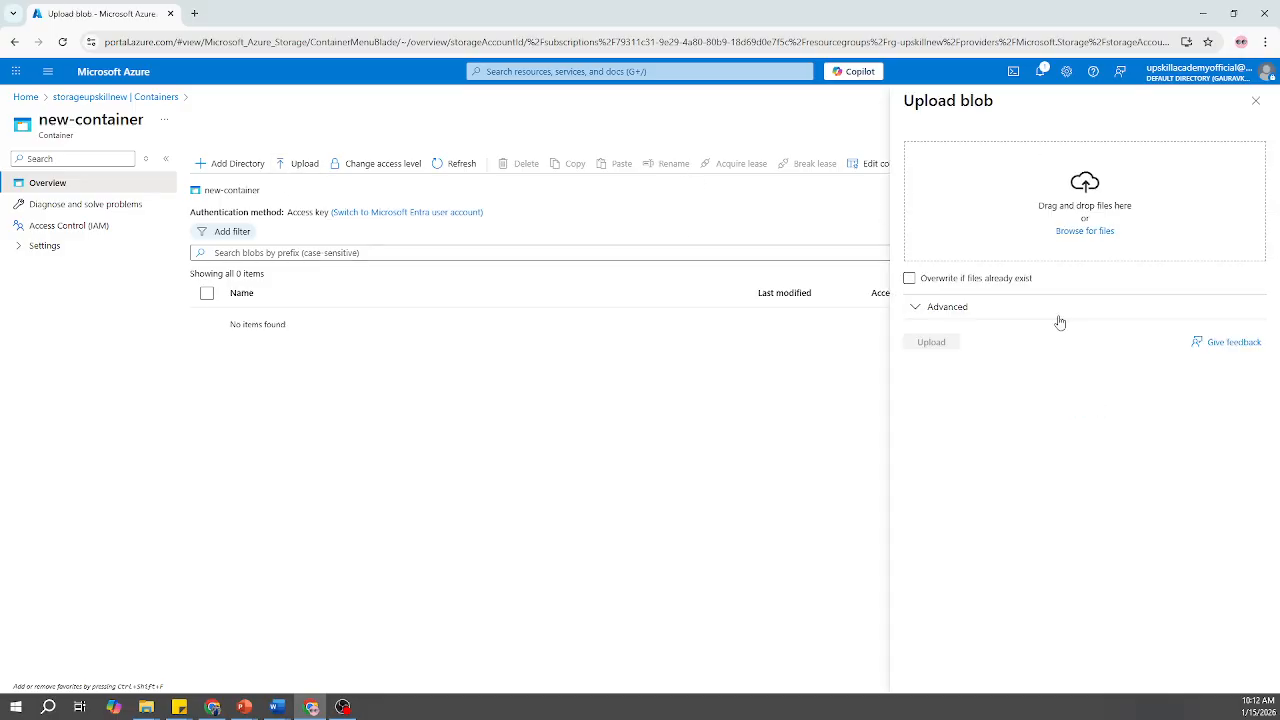
left_click(1100, 236)
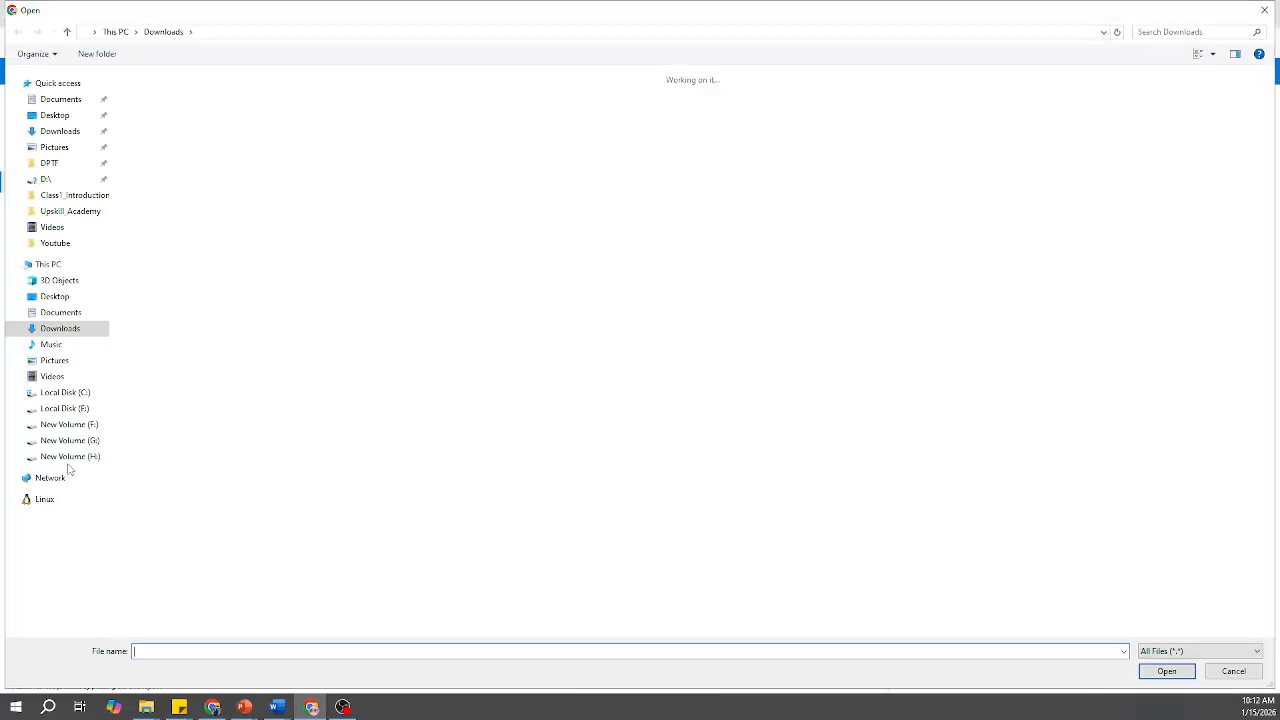
left_click(72, 441)
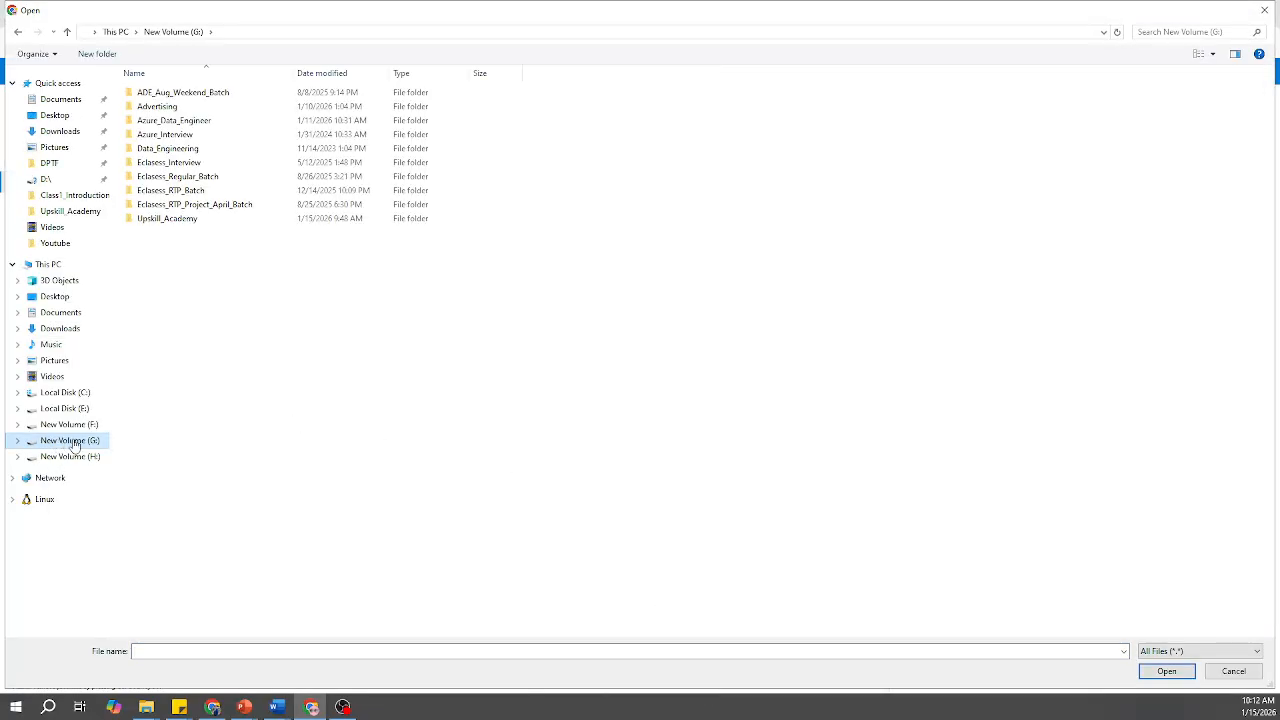
double_click(146, 220)
double_click(158, 134)
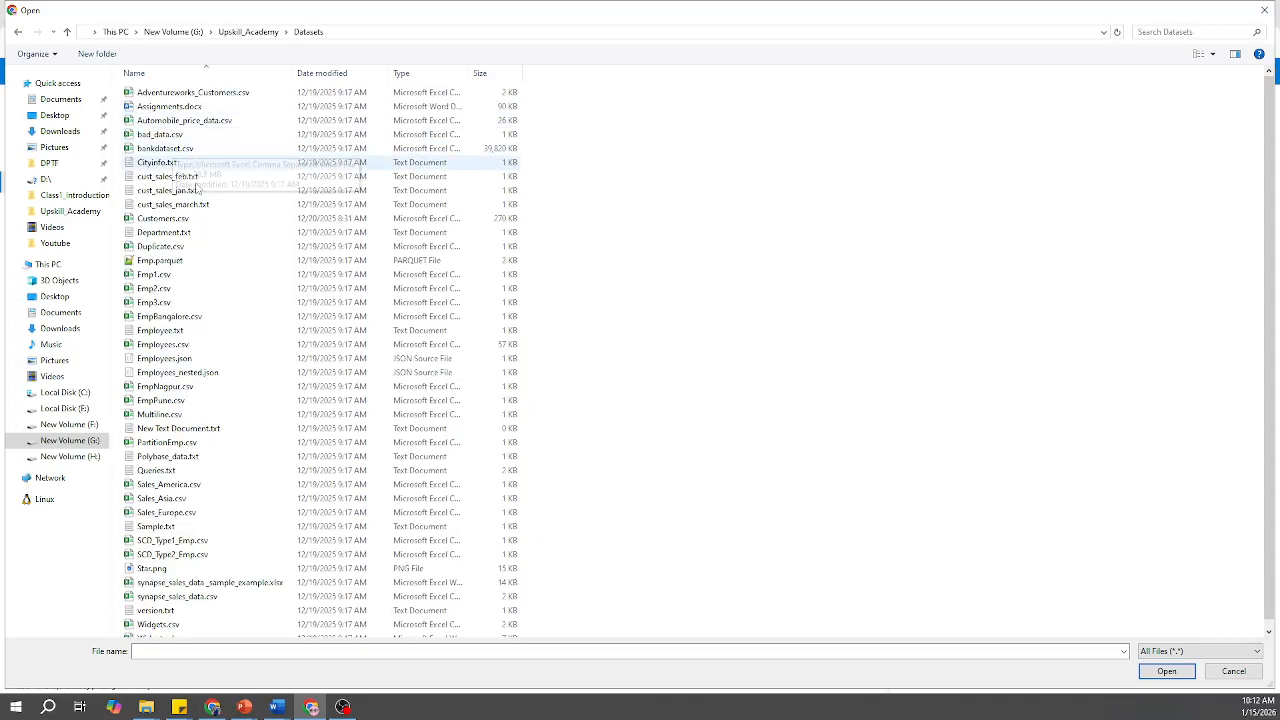
left_click(155, 276)
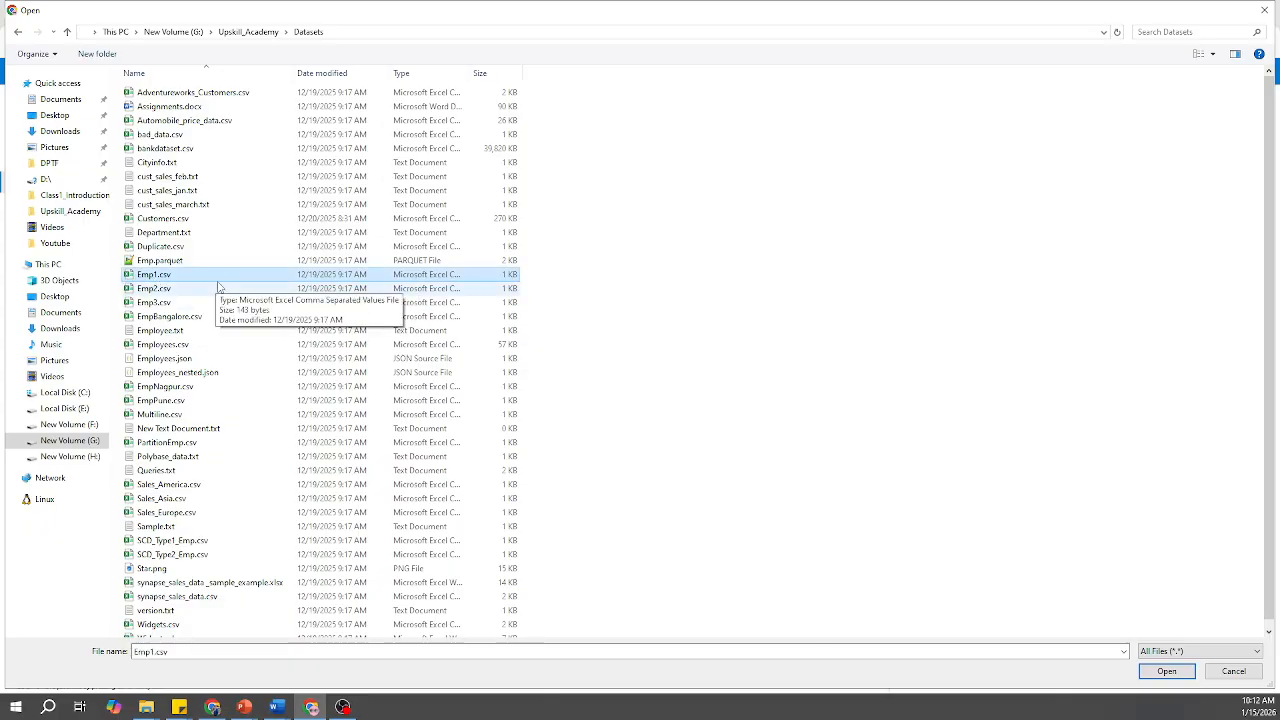
left_click(1152, 672)
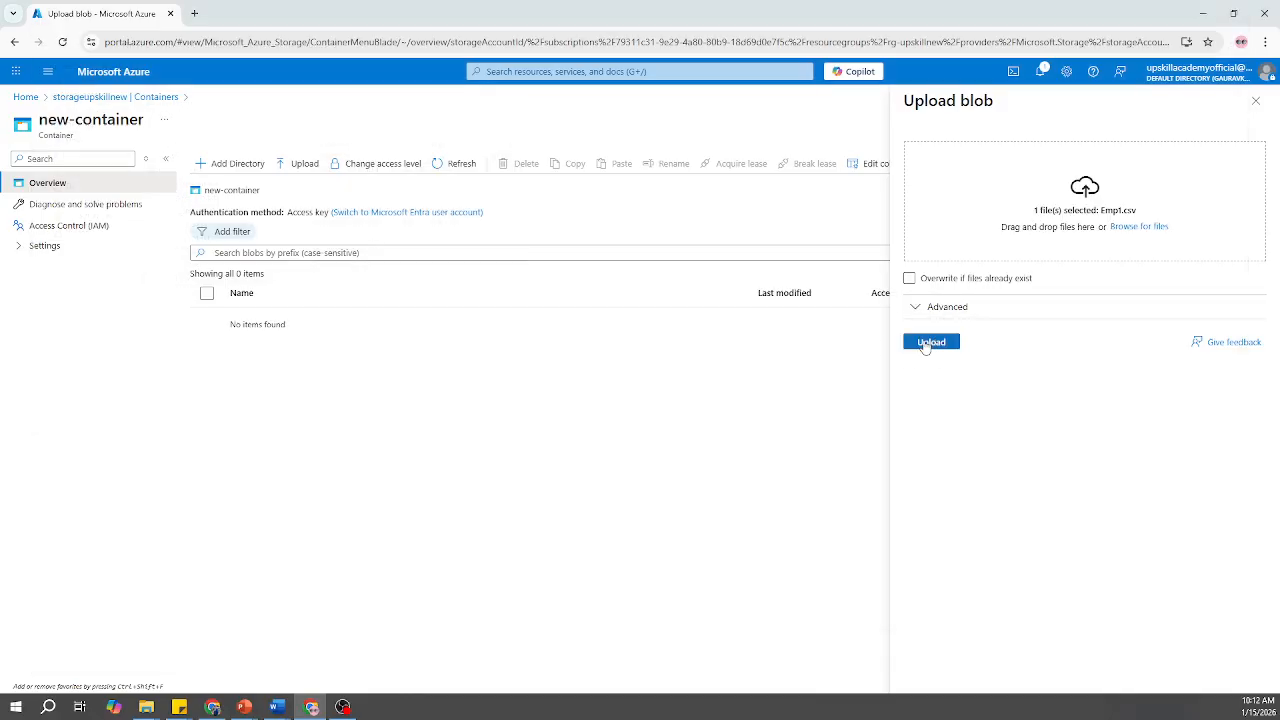
left_click(928, 343)
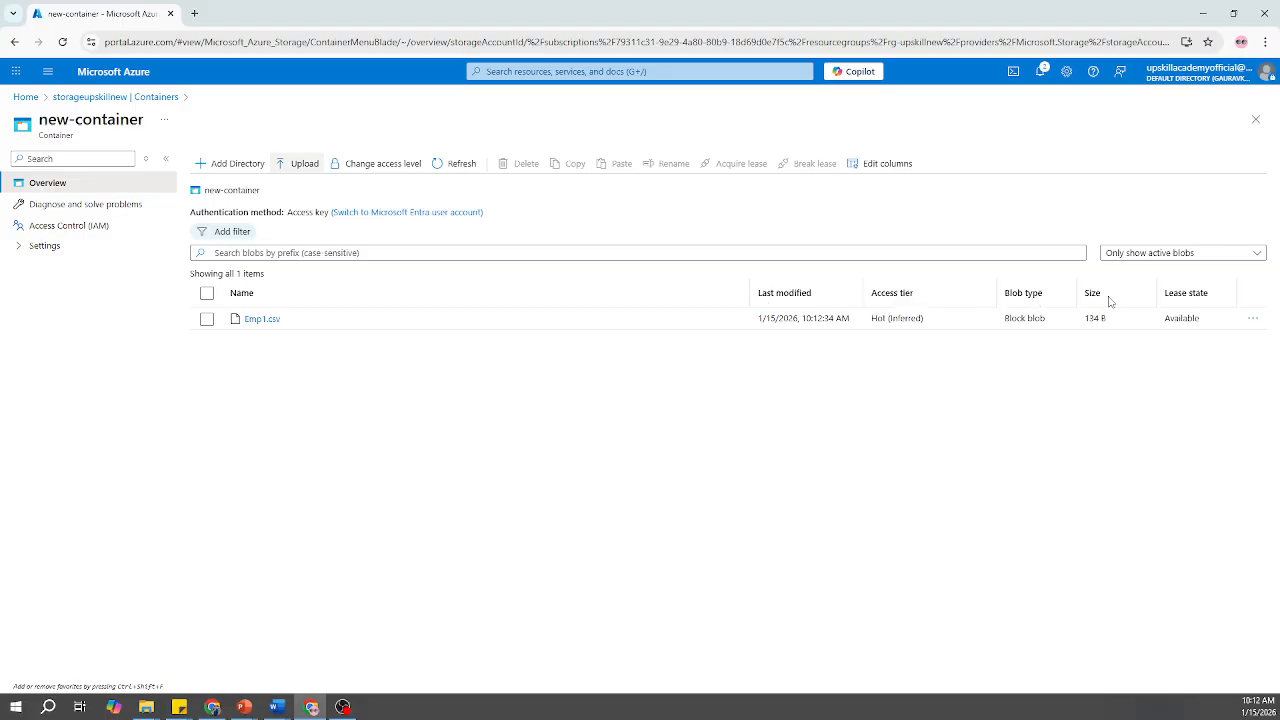
- Examine the properties and file contents of the uploaded Emp1.csv blob, and close its details
left_click(259, 321)
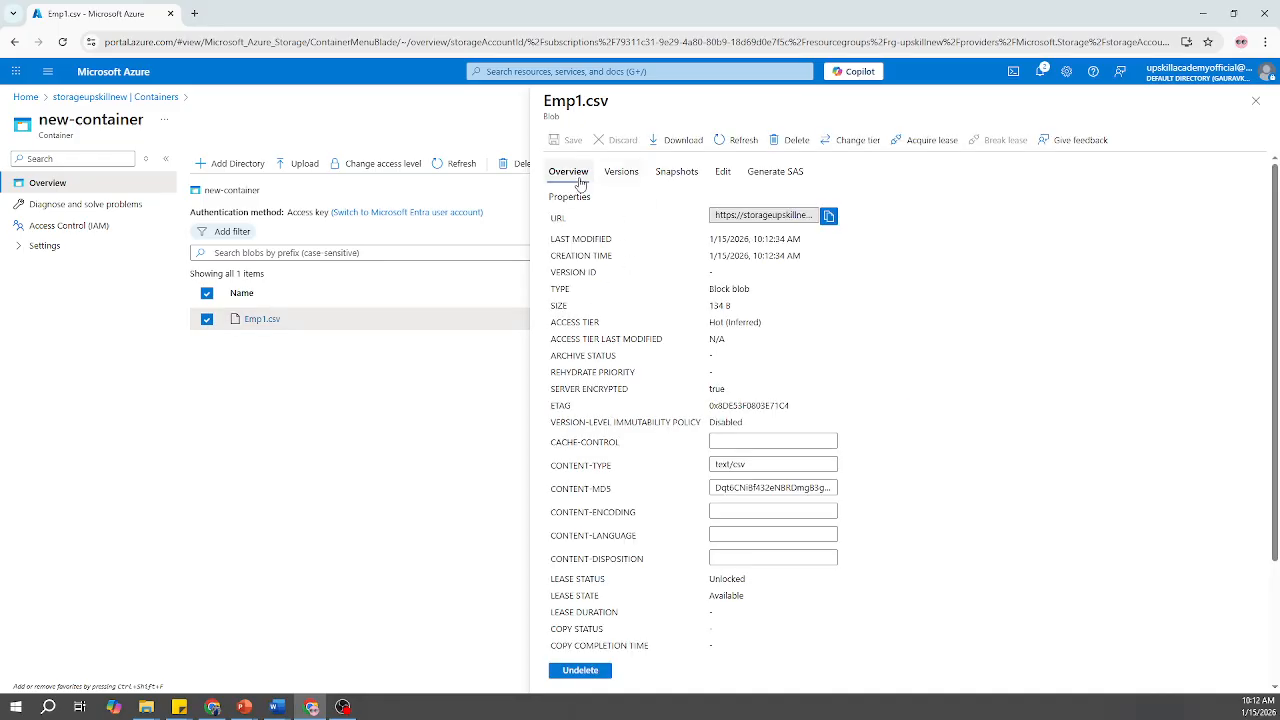
scroll(588, 293, "down", 2)
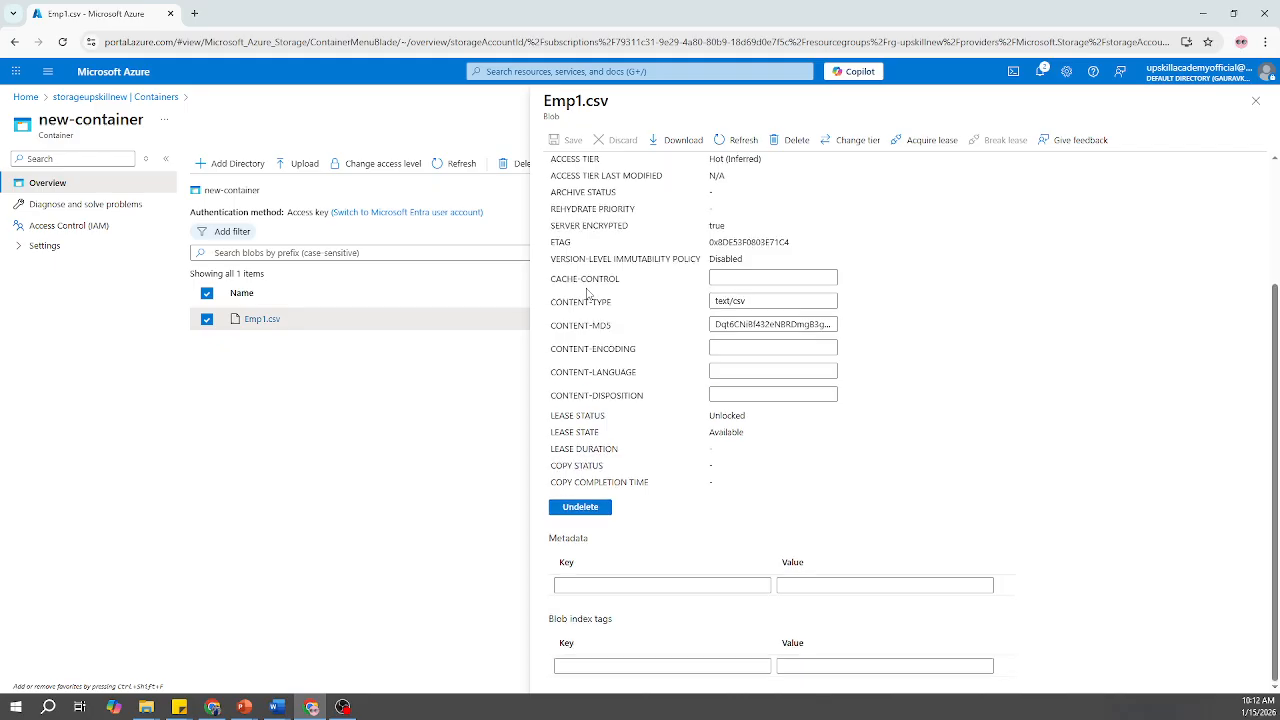
scroll(588, 293, "up", 2)
left_click_drag(571, 238, 573, 272)
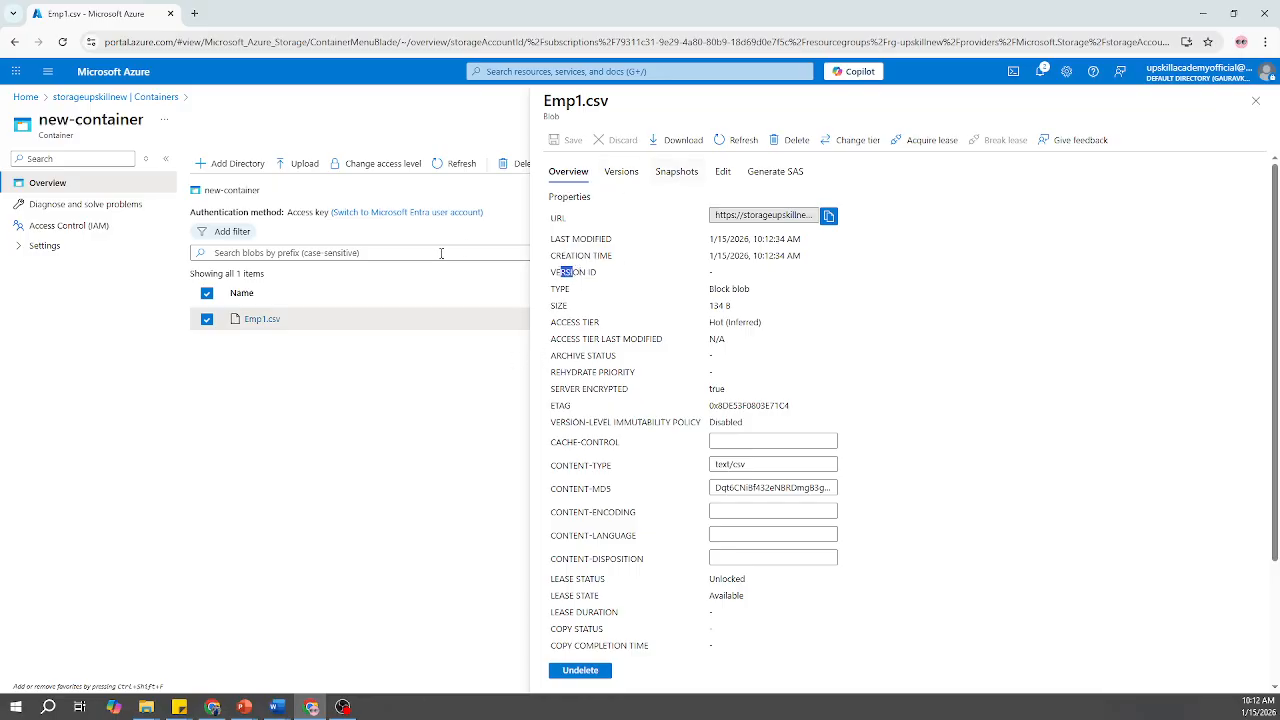
left_click(723, 172)
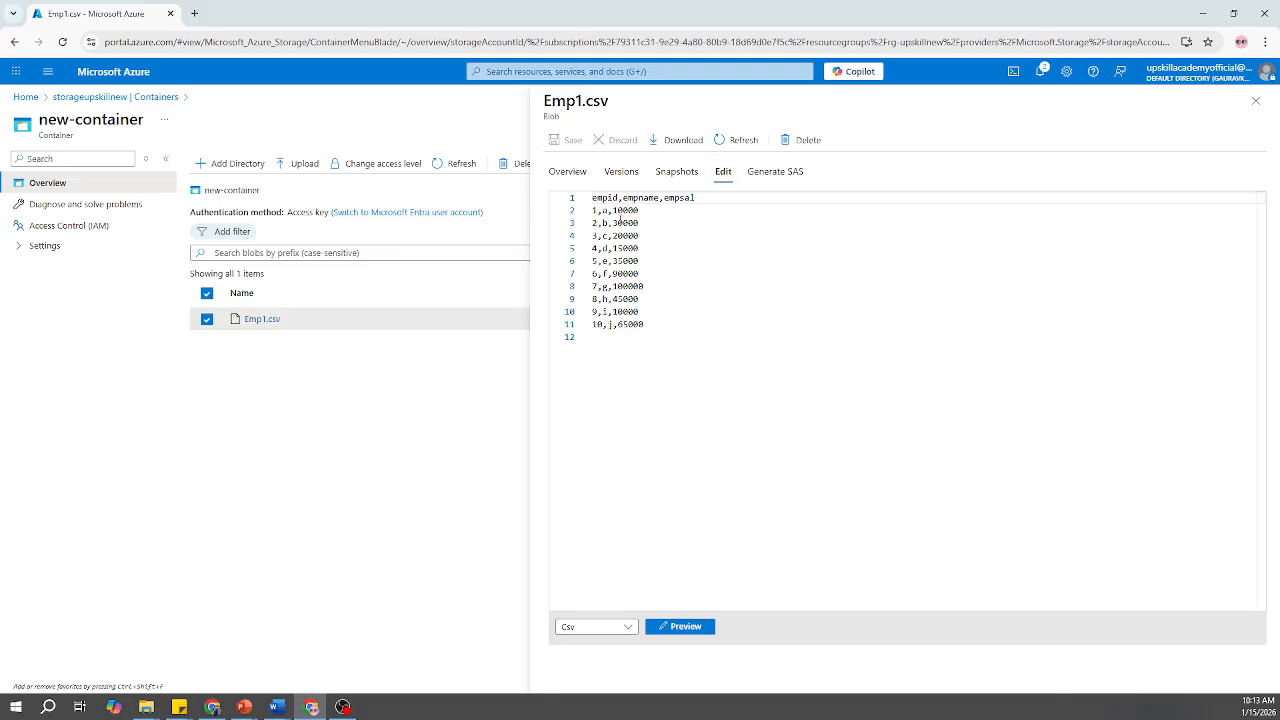
left_click_drag(604, 197, 667, 320)
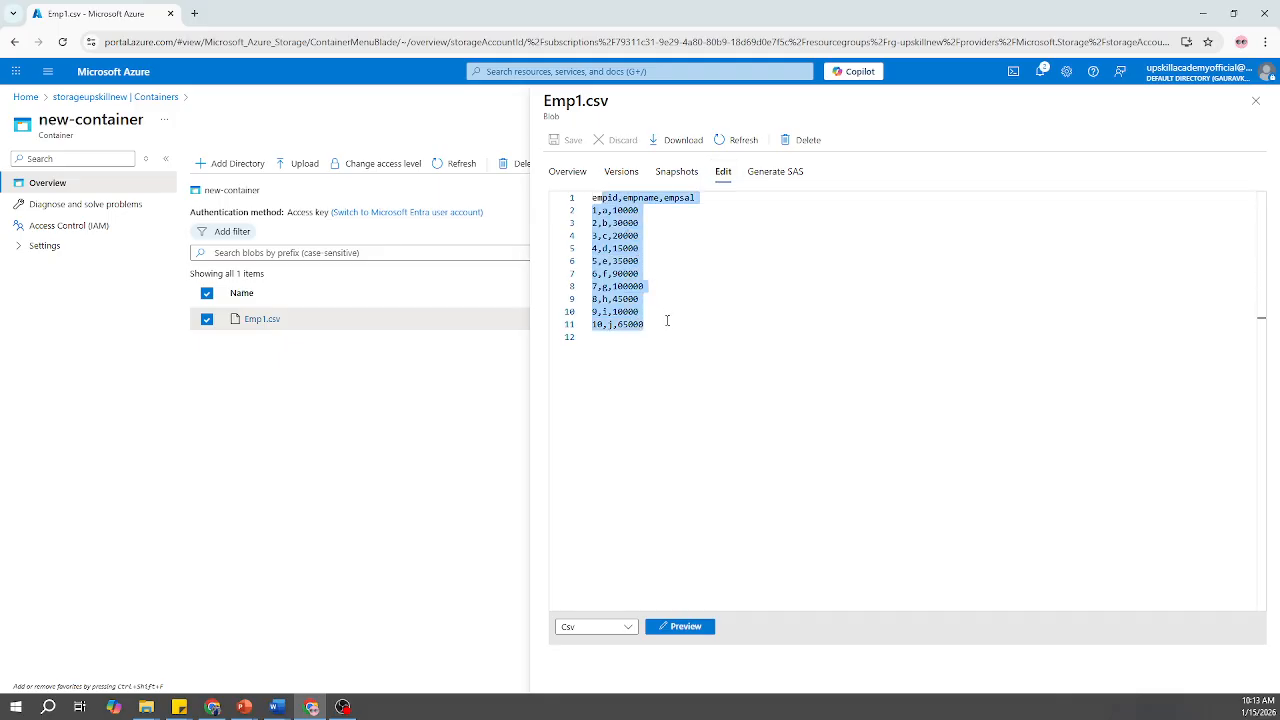
left_click(667, 320)
left_click(1256, 101)
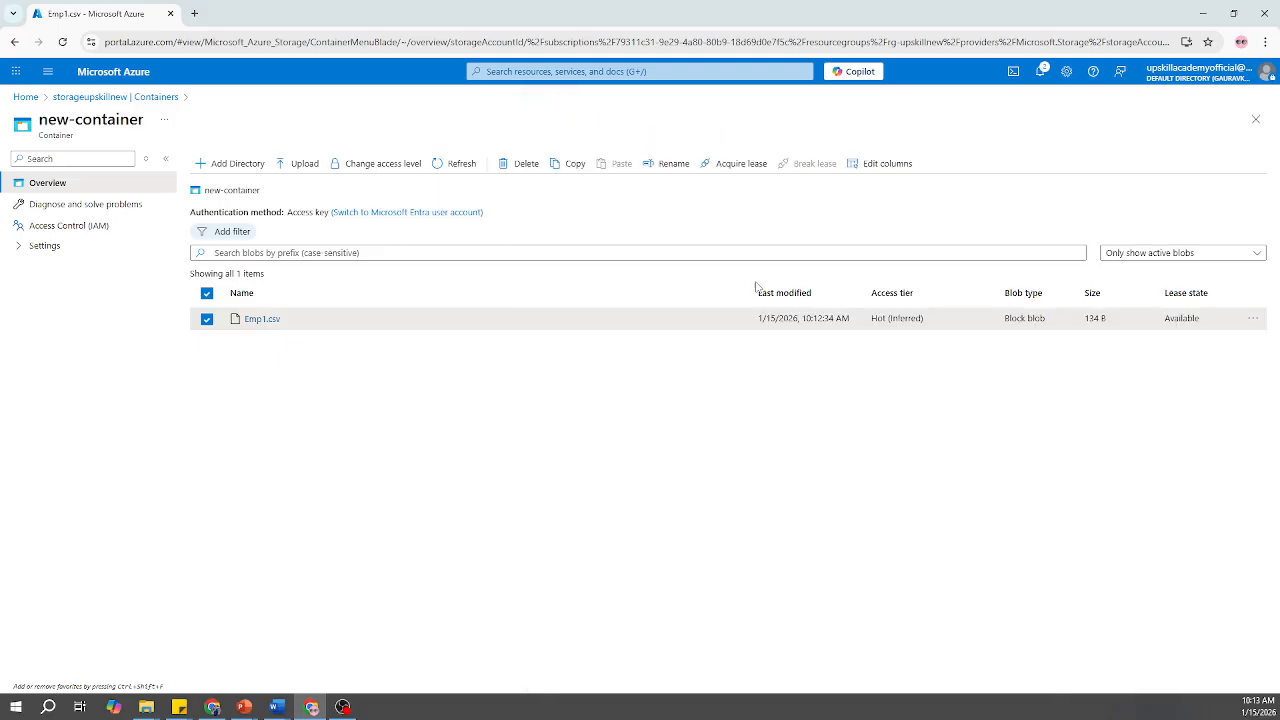